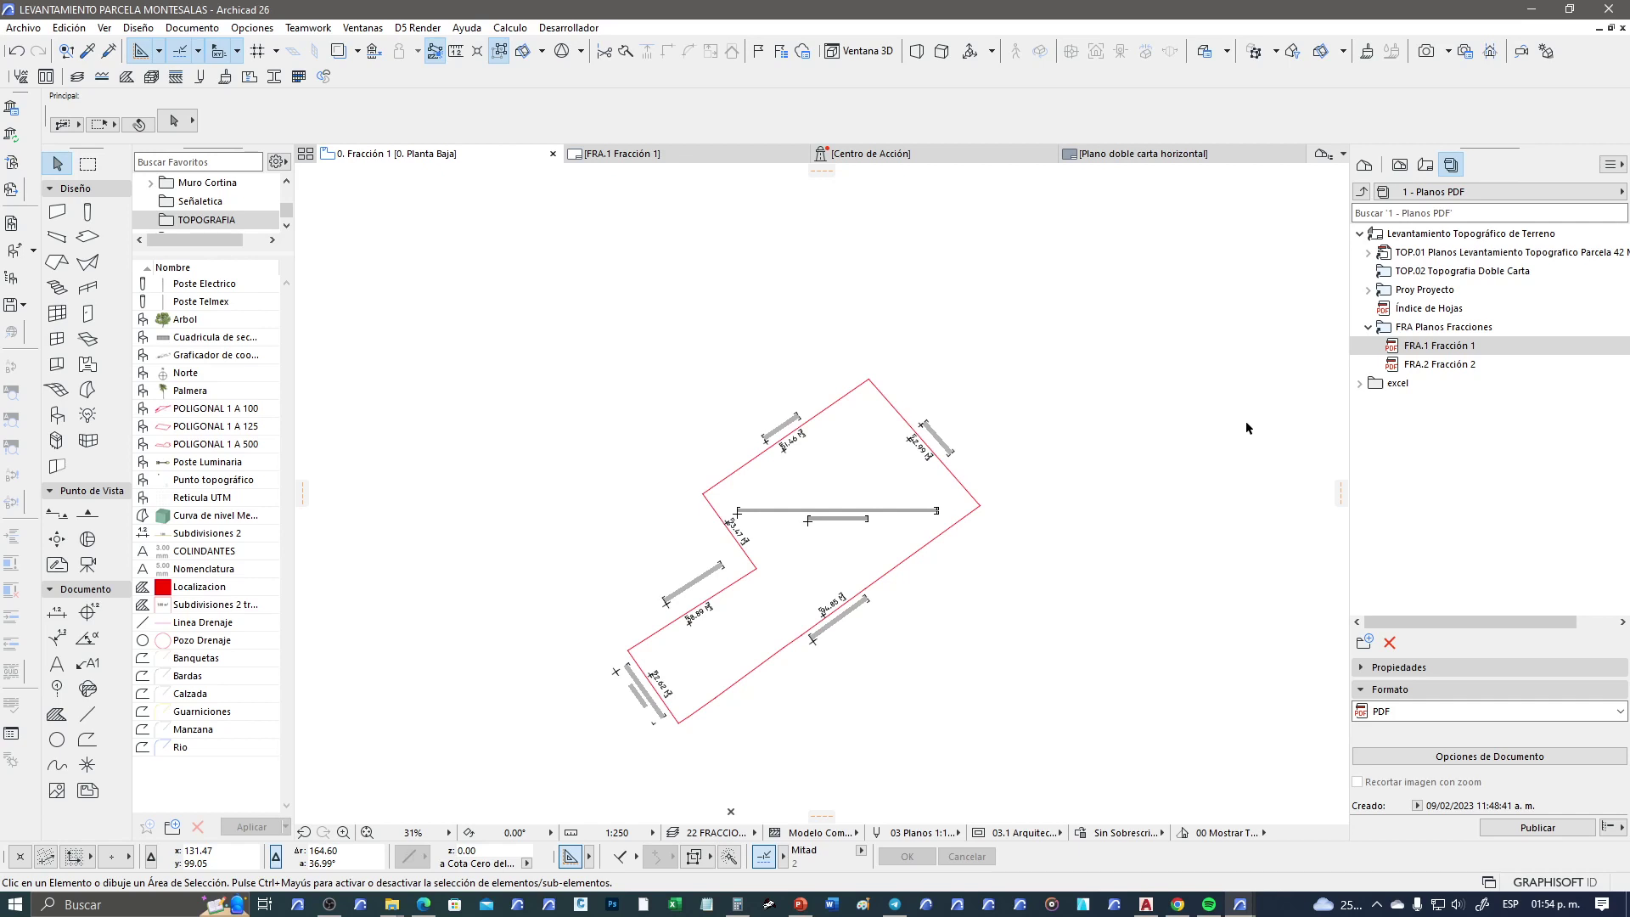
# Recentre the parcel 42 plan, turn on Regla rulers from the Ver menu, and zoom out
pyautogui.moveTo(866, 512); pyautogui.dragTo(851, 441, button='middle')
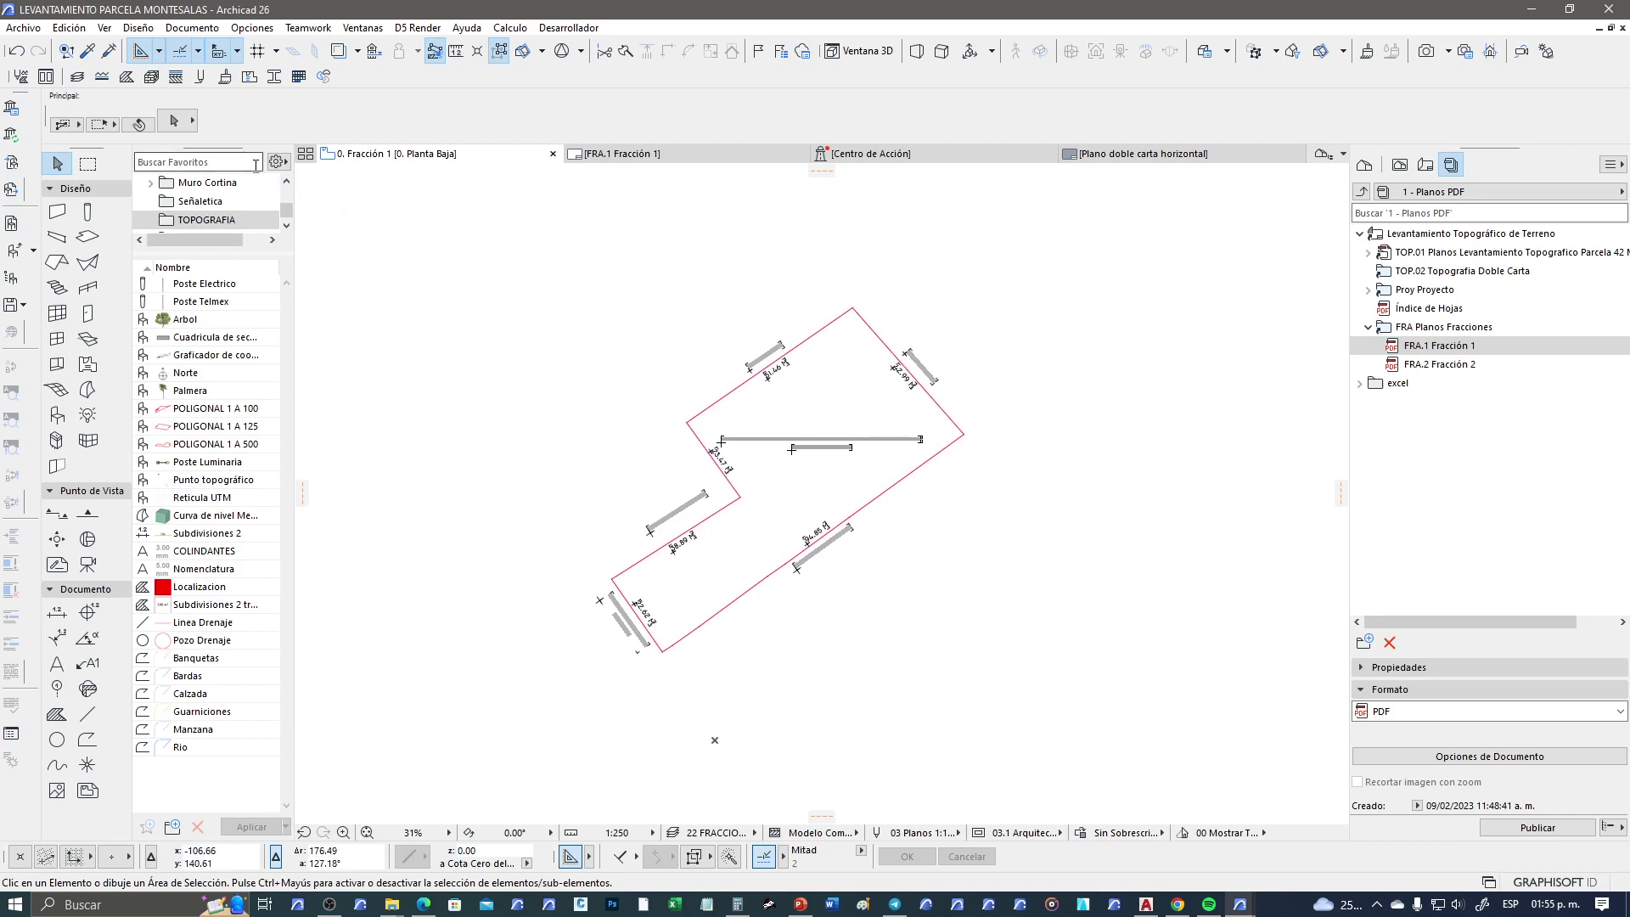
pyautogui.click(105, 28)
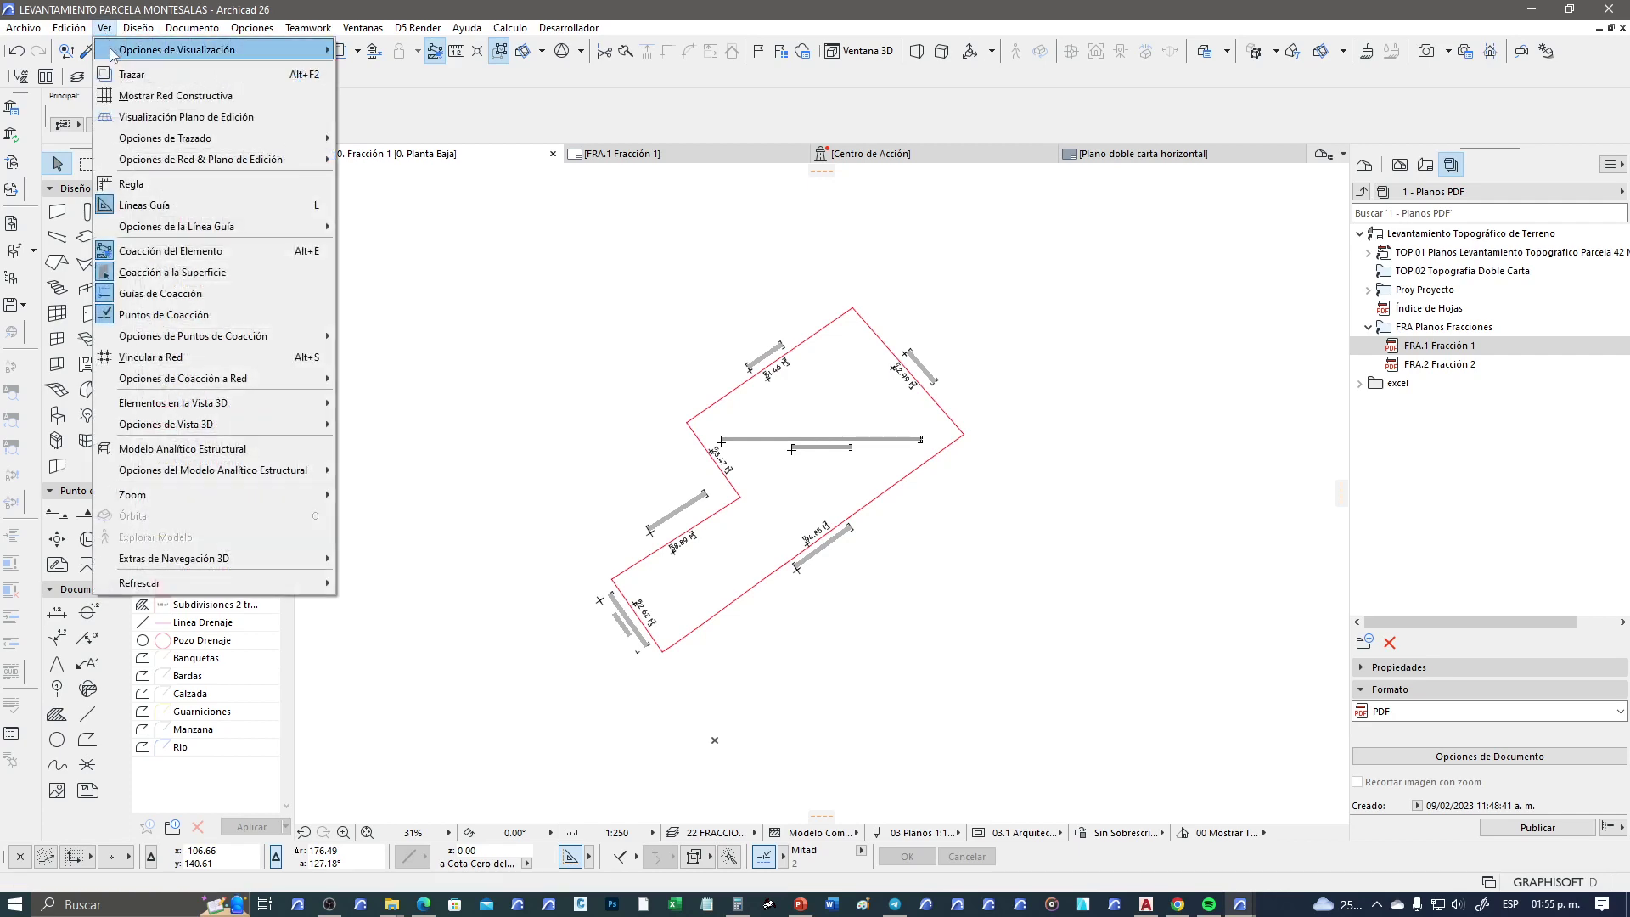
pyautogui.click(157, 185)
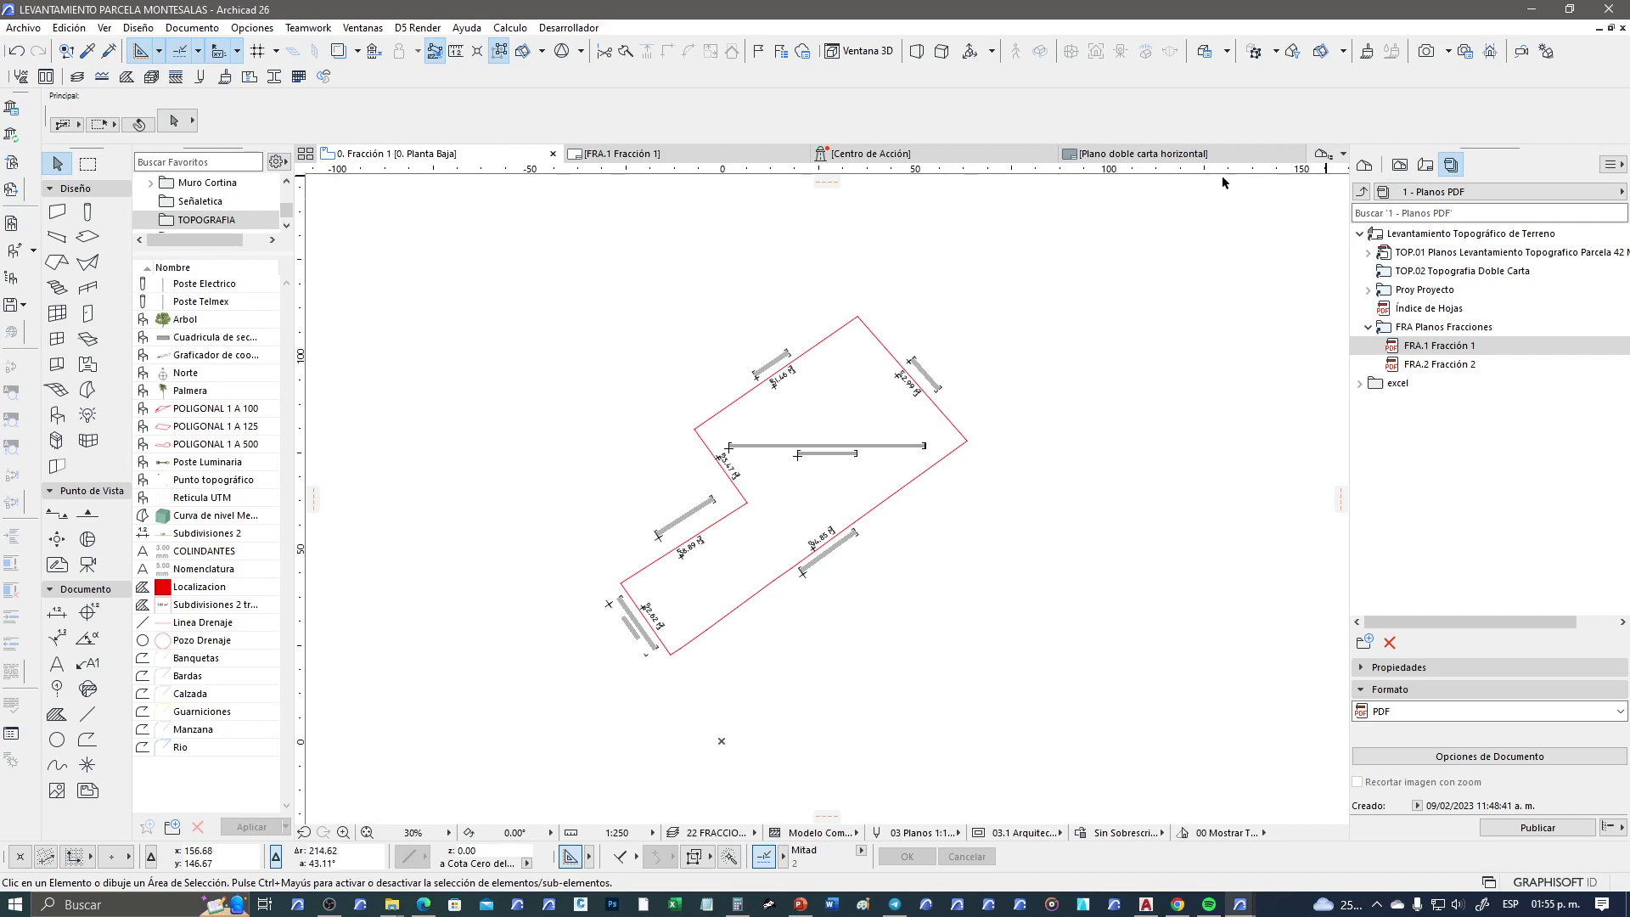
pyautogui.scroll(-2, 562, 503)
pyautogui.scroll(-1, 489, 512)
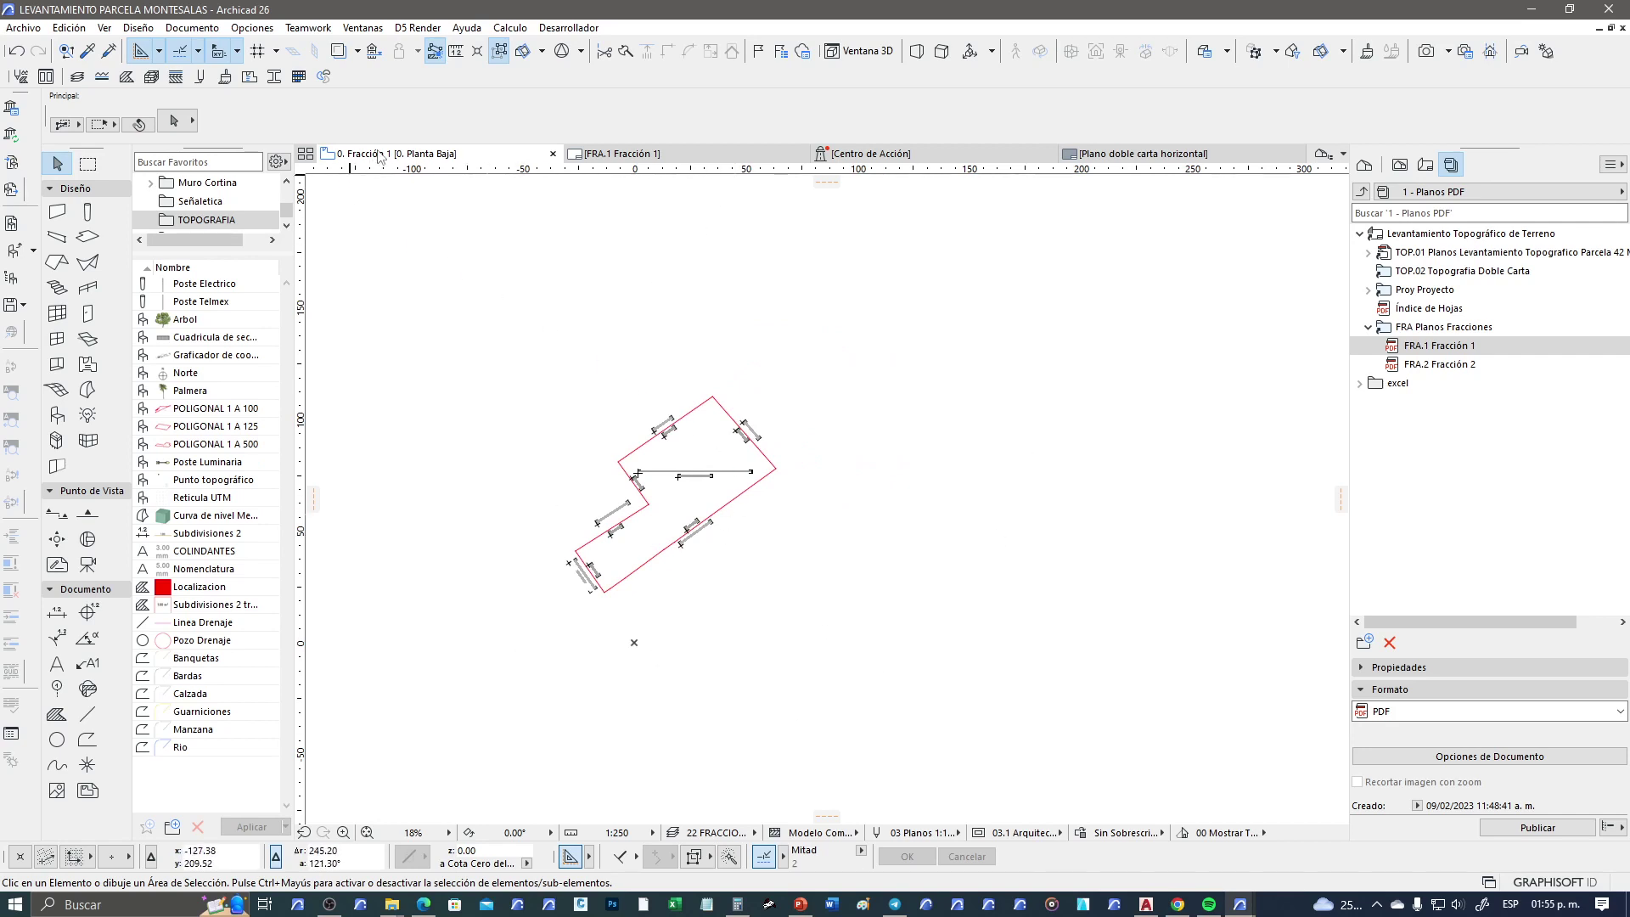
# Enable Proyección Cursor from the ruler menu and zoom in on the parcel
pyautogui.rightClick(480, 173)
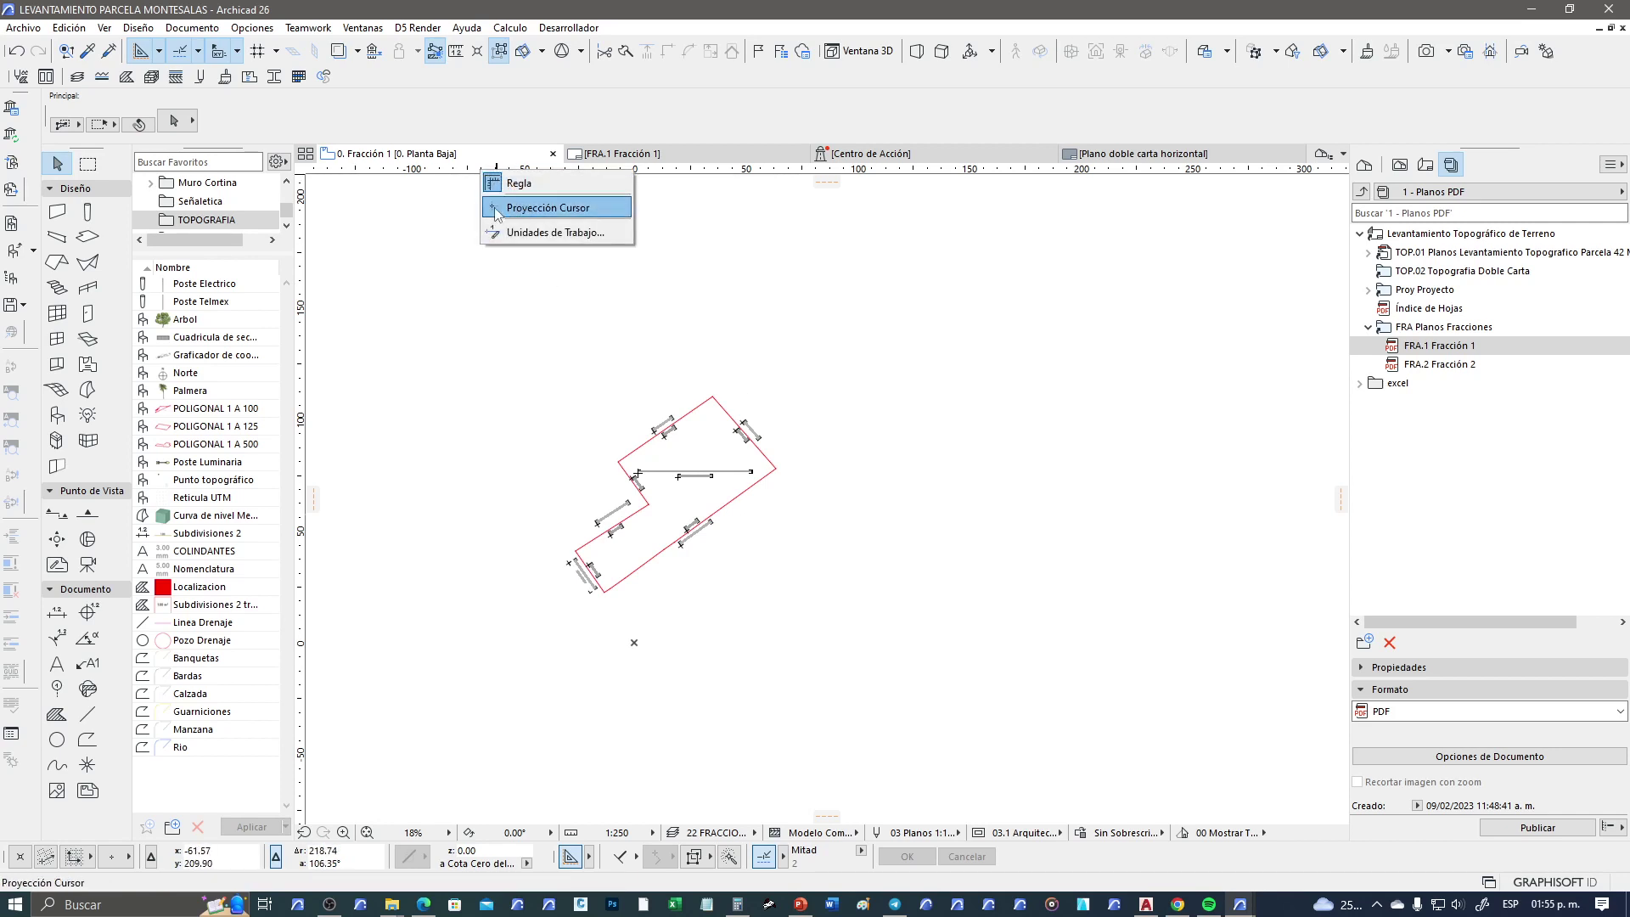
pyautogui.click(538, 214)
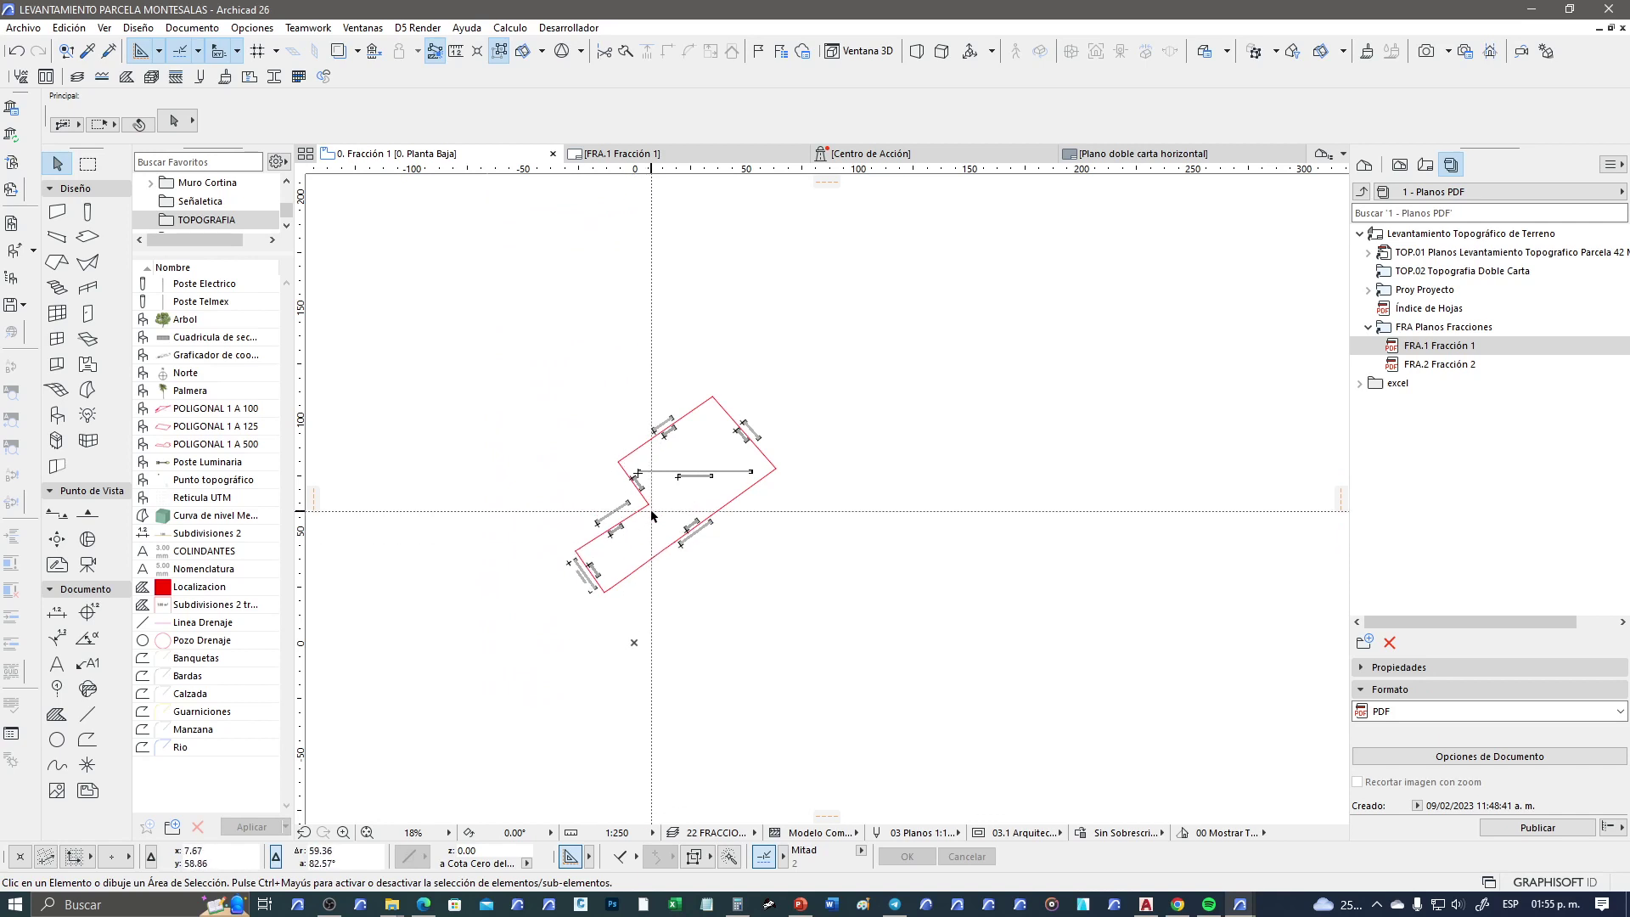
pyautogui.scroll(2, 650, 518)
pyautogui.scroll(2, 652, 514)
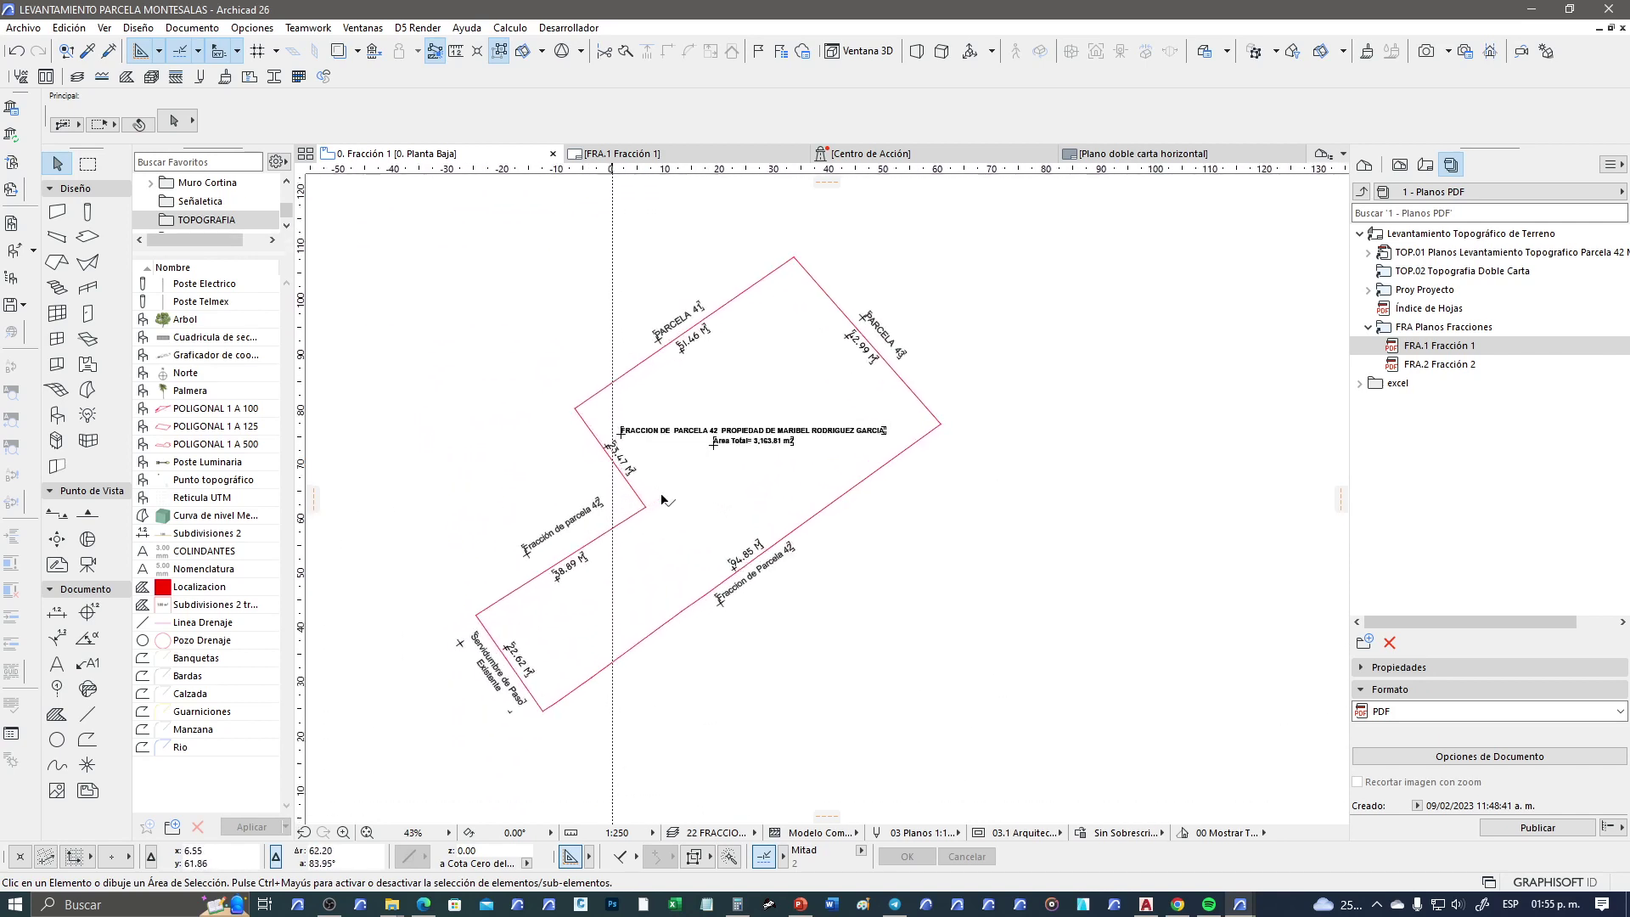
pyautogui.scroll(2, 655, 508)
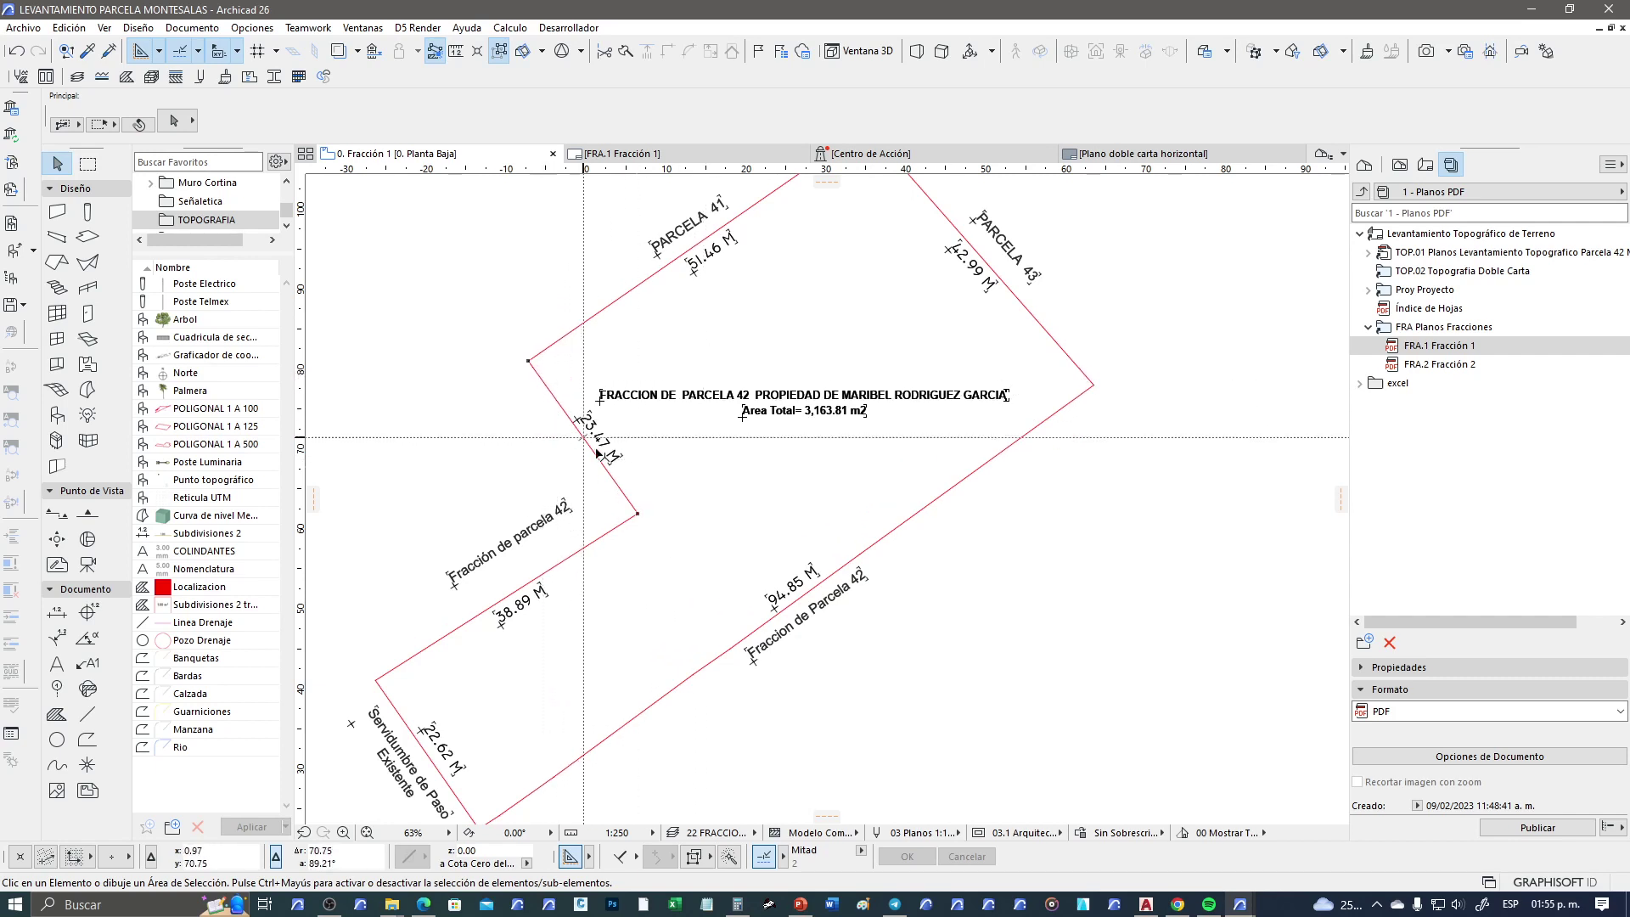
pyautogui.moveTo(646, 603); pyautogui.dragTo(707, 580, button='middle')
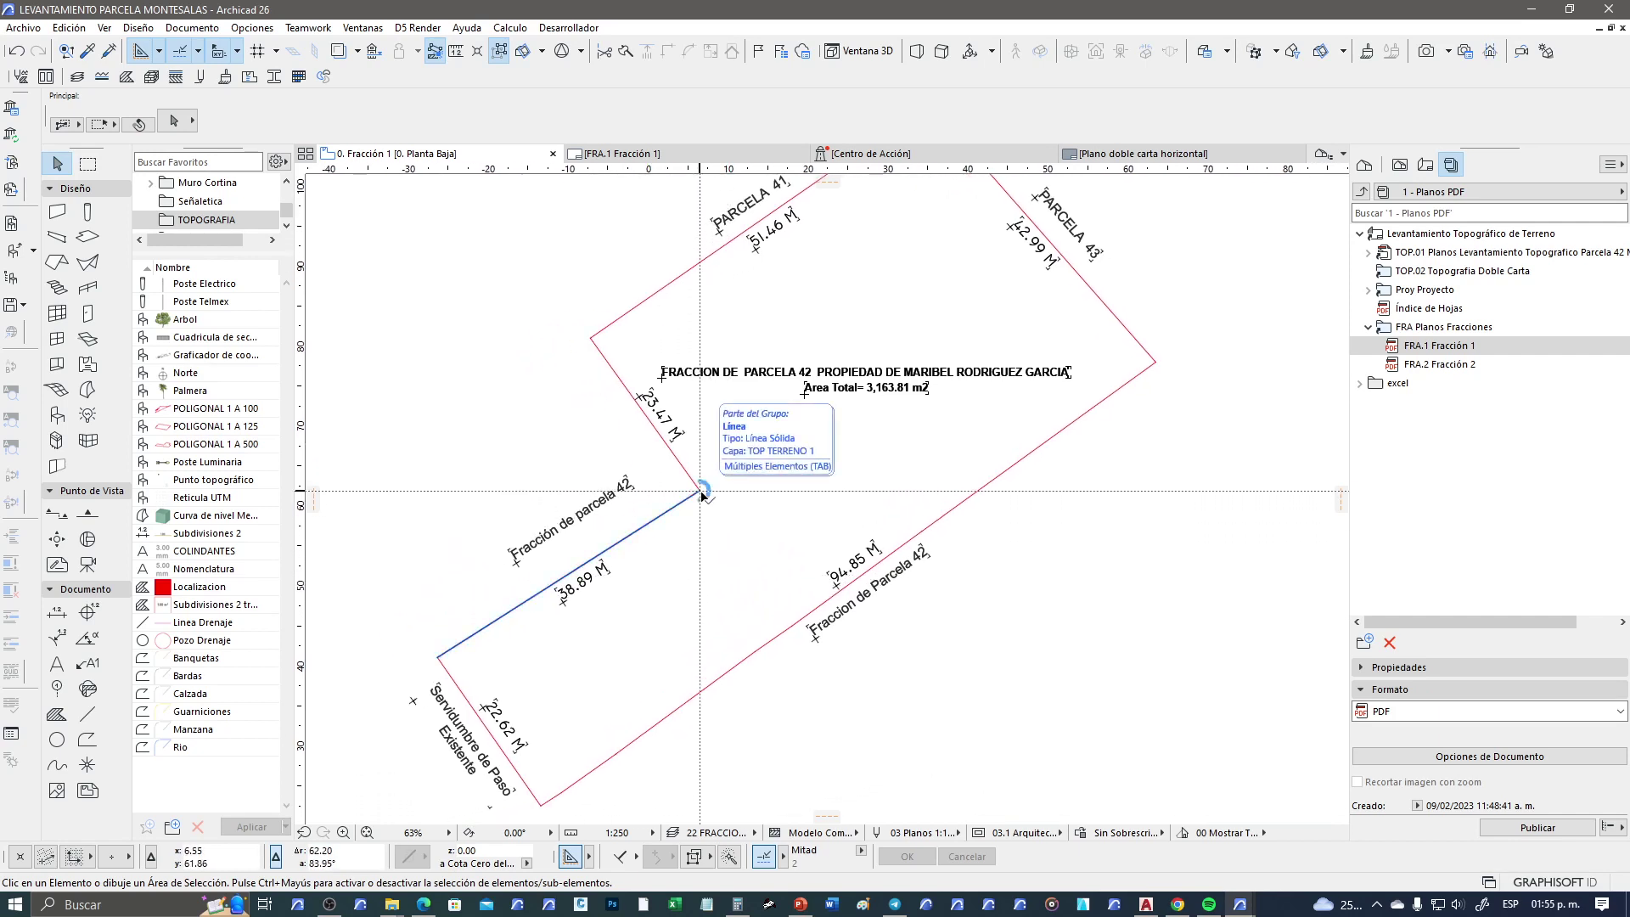
pyautogui.moveTo(701, 493); pyautogui.dragTo(630, 540)
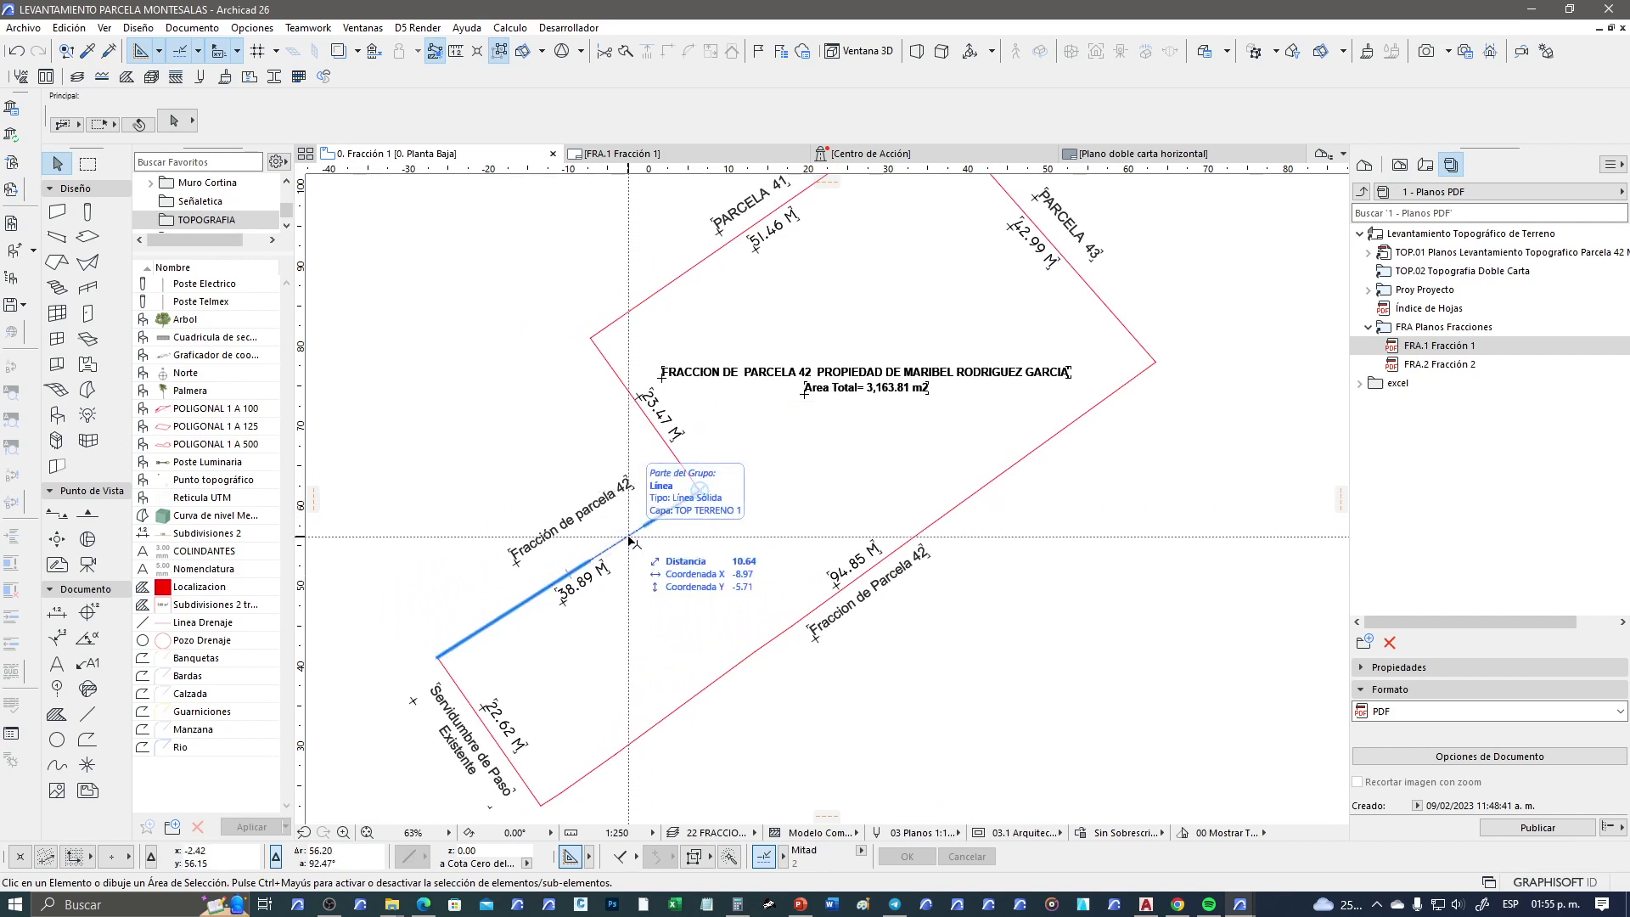
pyautogui.moveTo(630, 540); pyautogui.dragTo(701, 493)
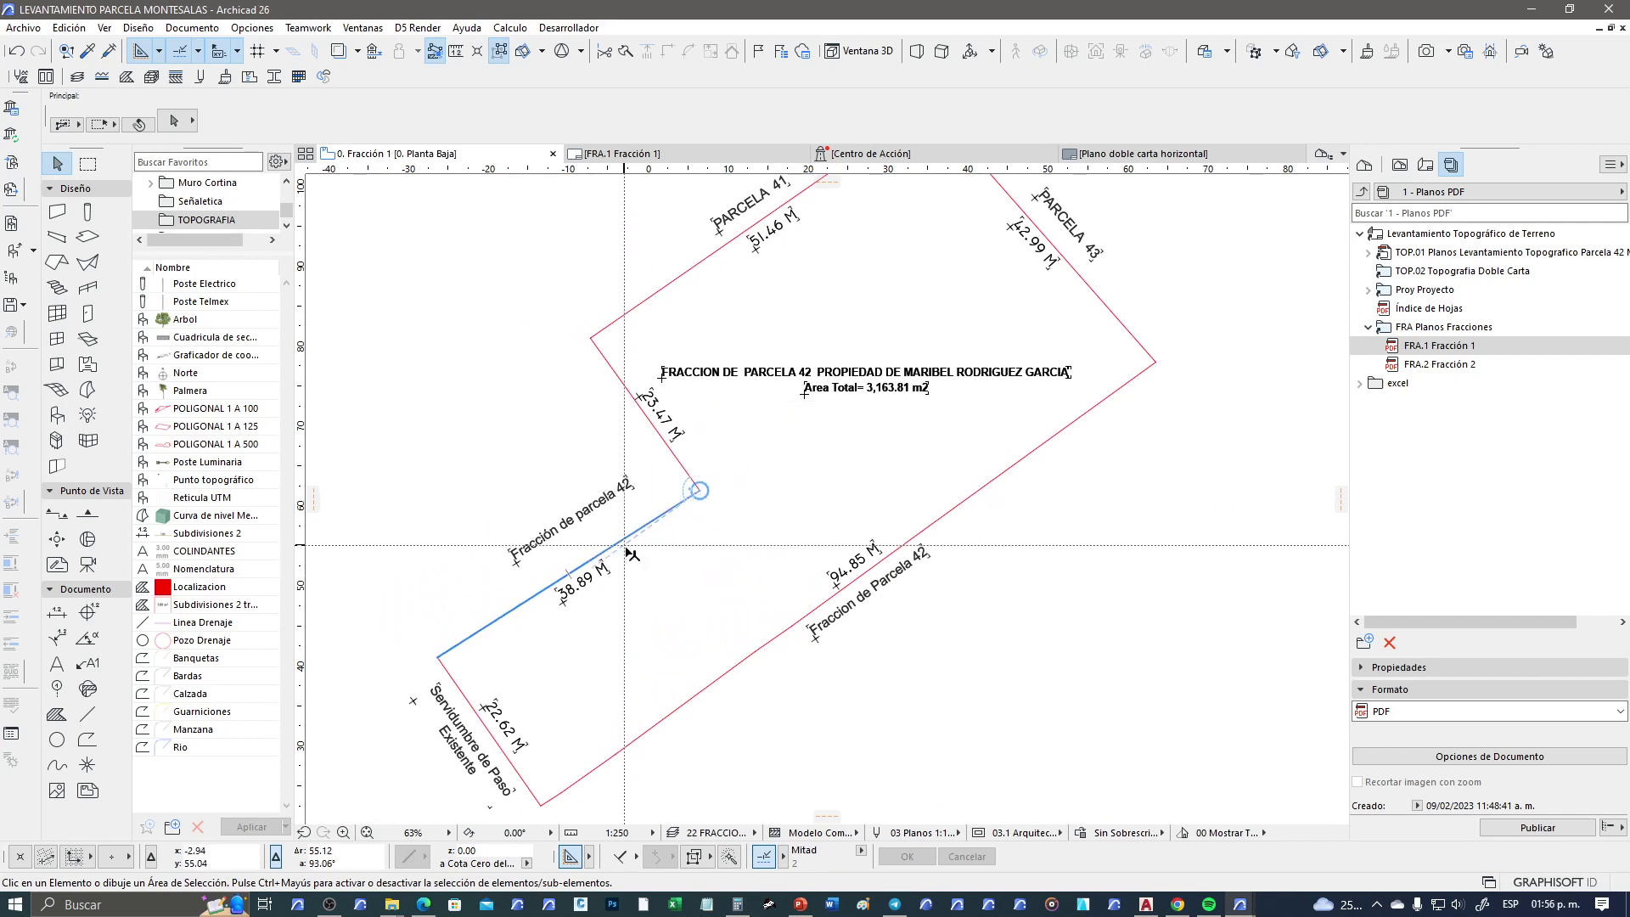
pyautogui.click(701, 492)
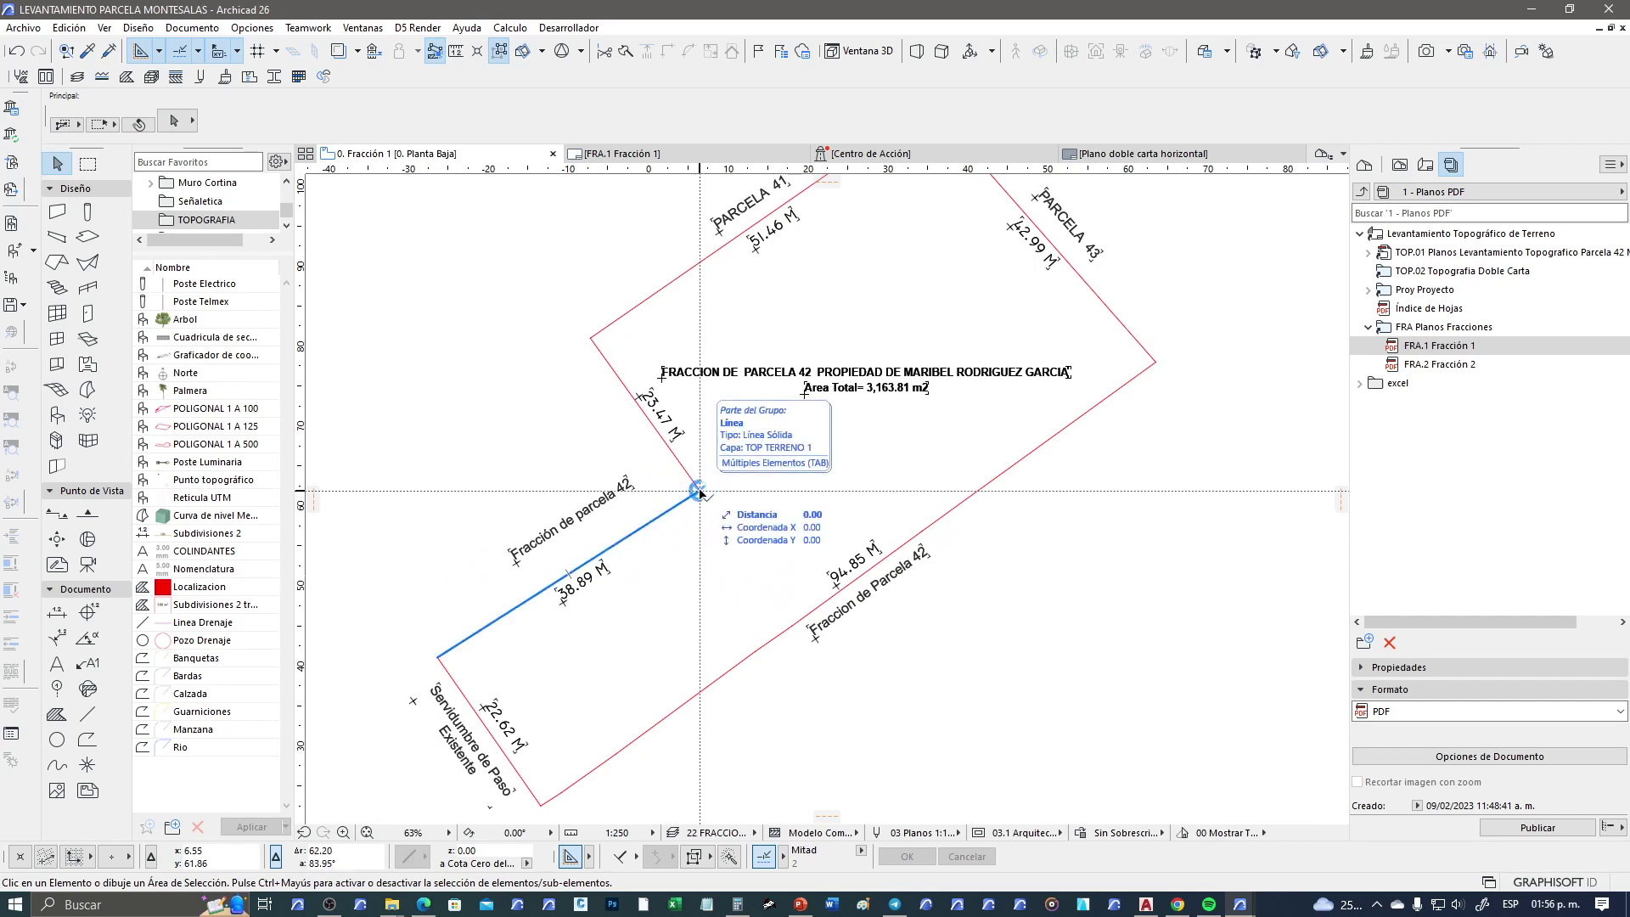
pyautogui.click(701, 493)
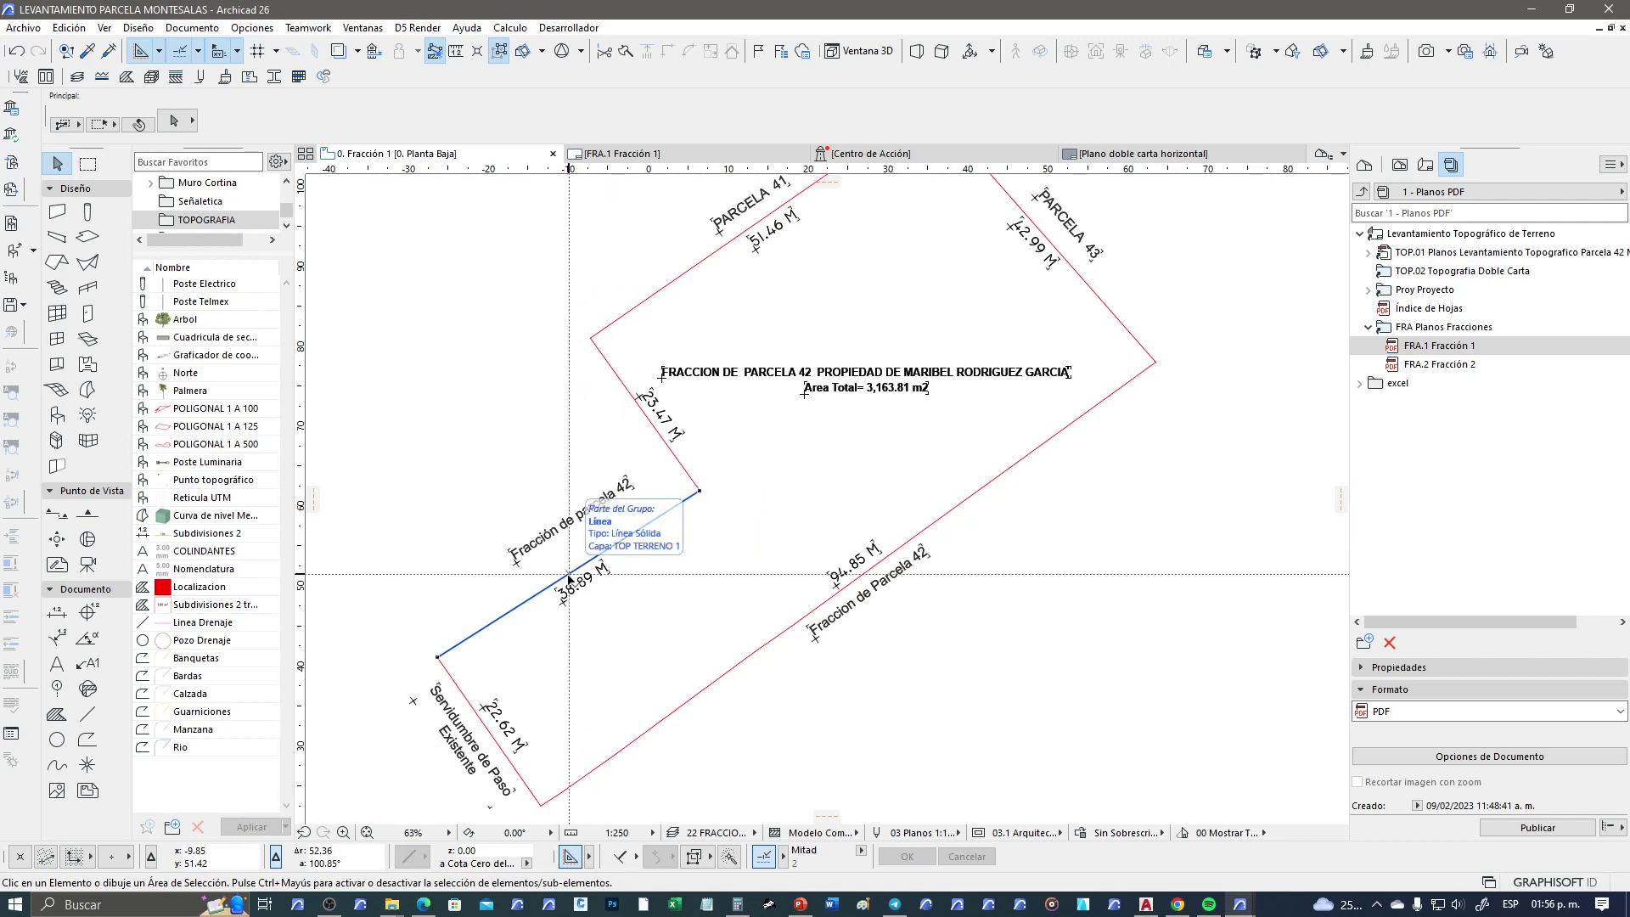
pyautogui.scroll(5, 569, 576)
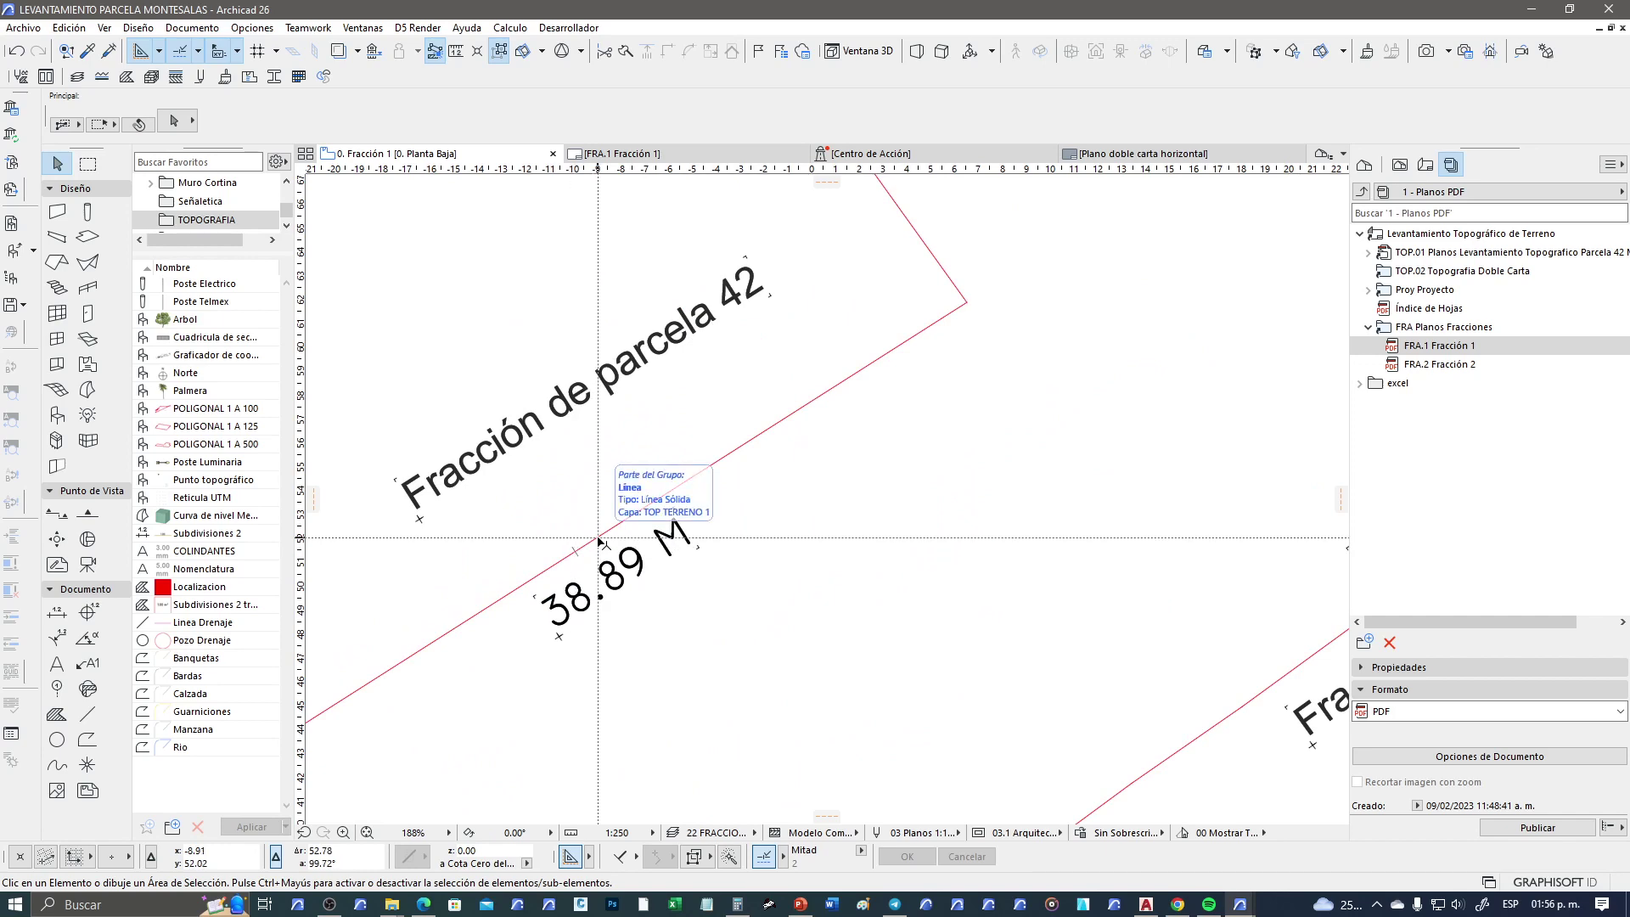
pyautogui.click(576, 552)
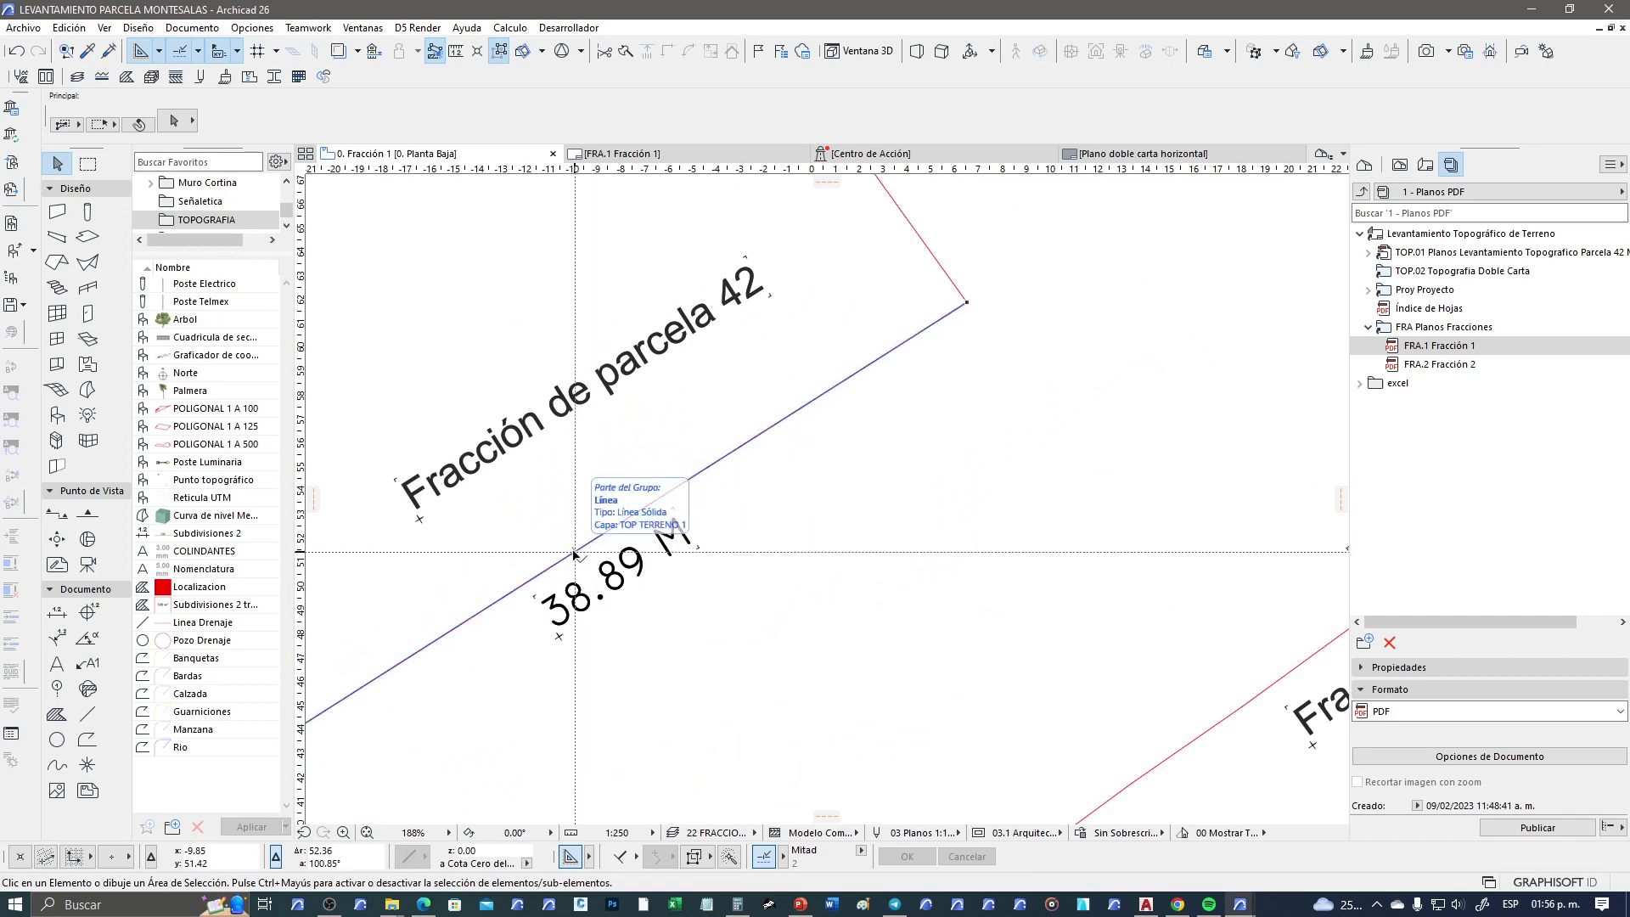
pyautogui.scroll(-3, 575, 553)
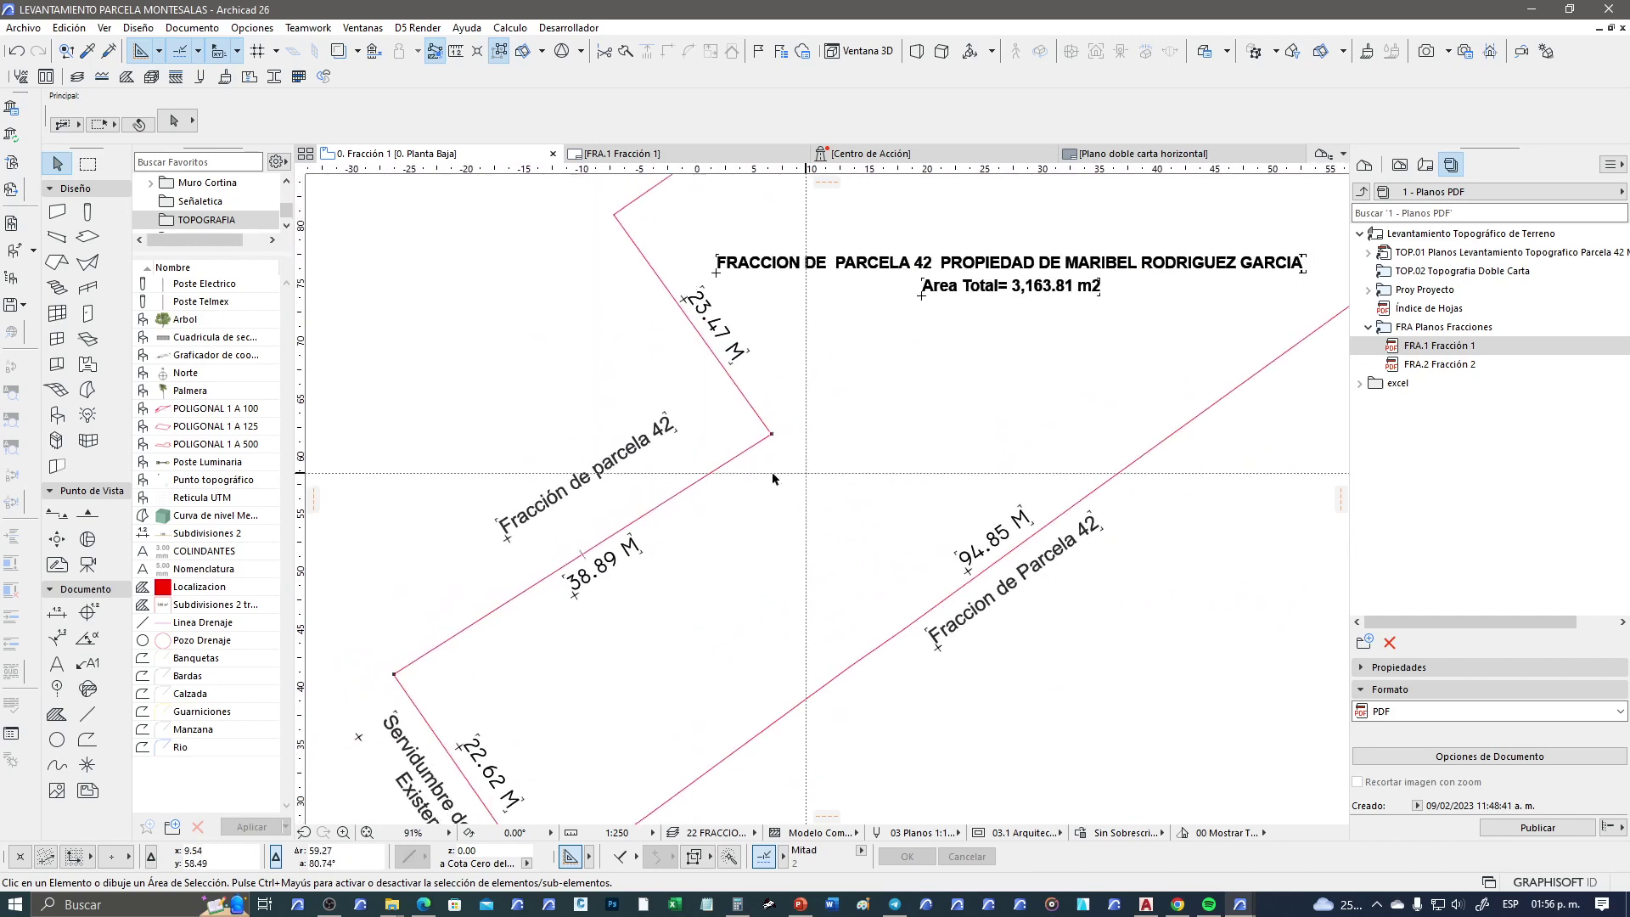
pyautogui.scroll(-2, 587, 560)
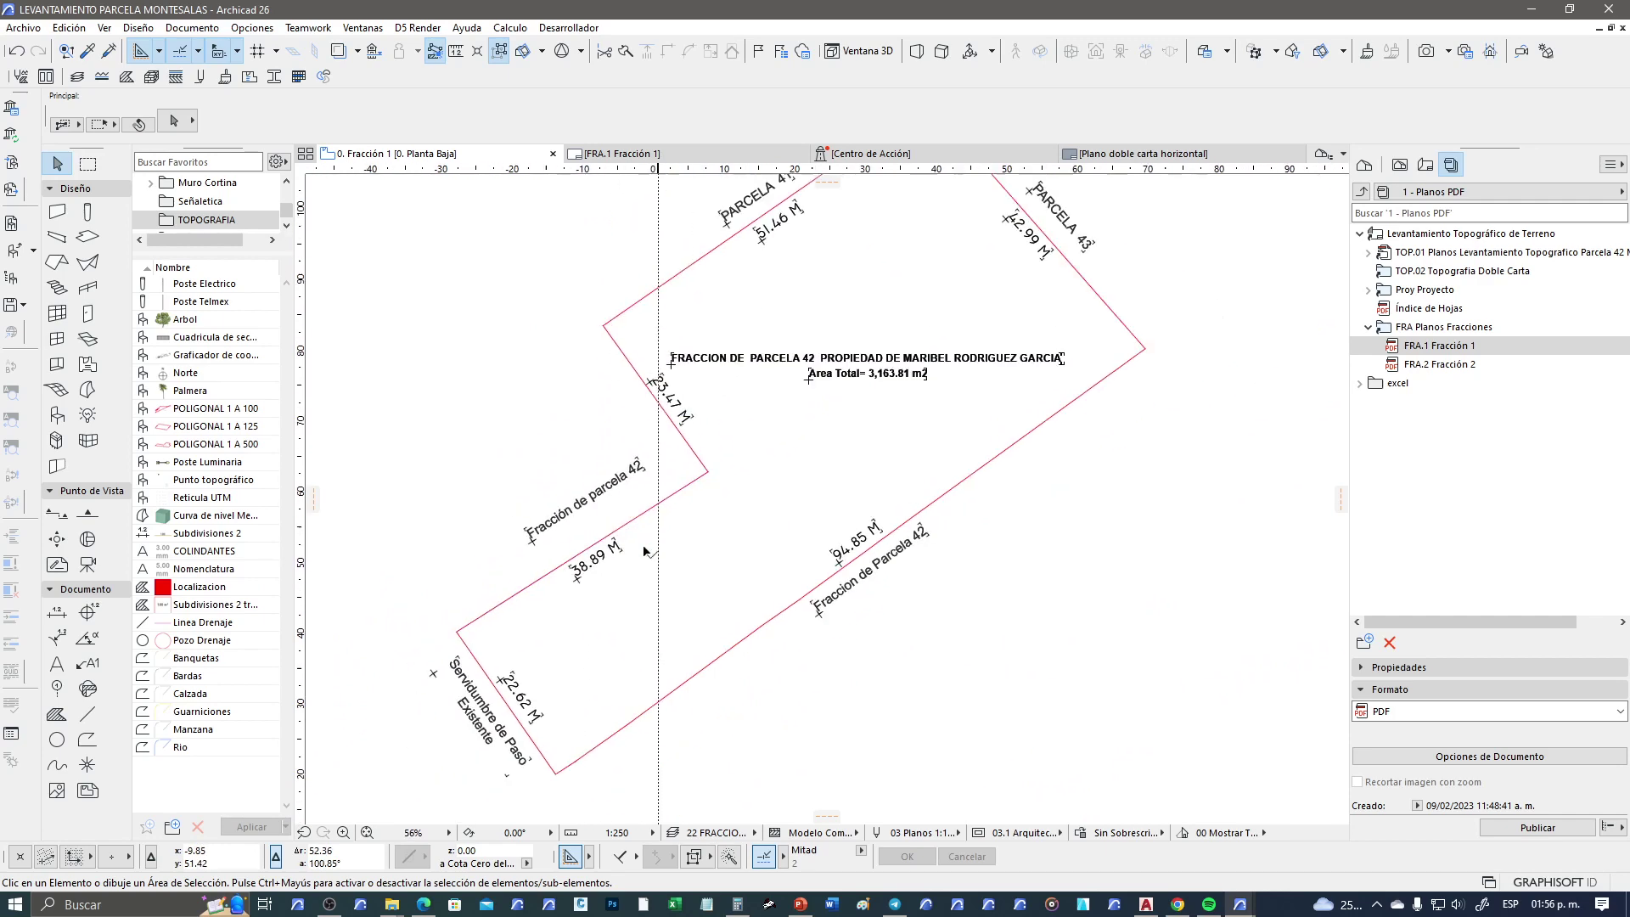
pyautogui.scroll(-1, 648, 545)
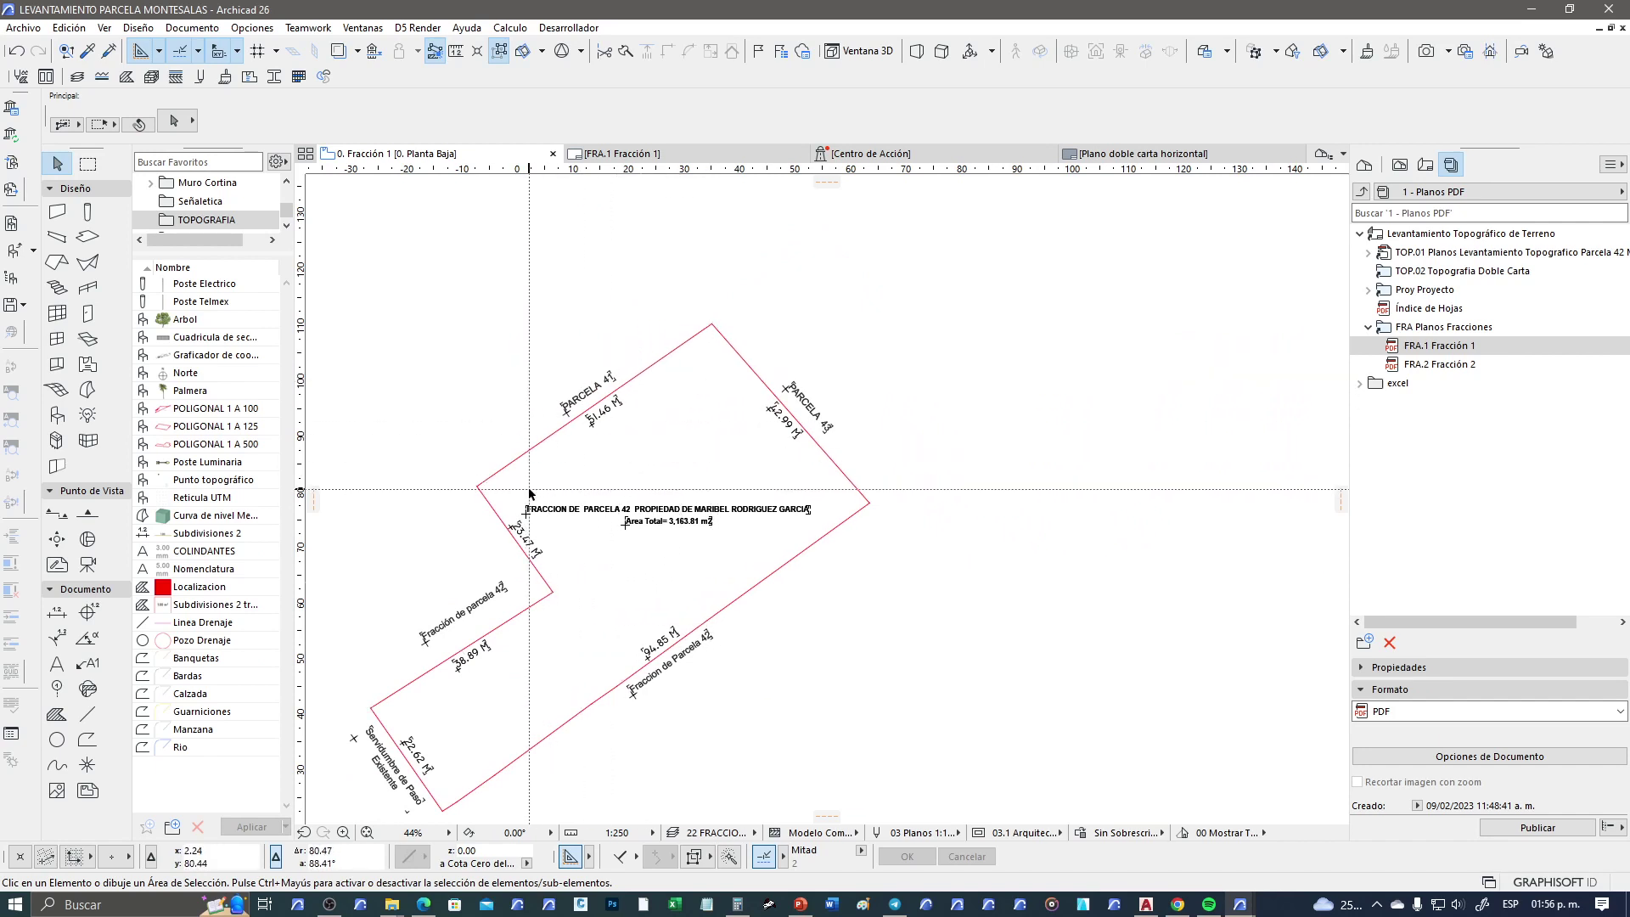
pyautogui.scroll(1, 529, 493)
pyautogui.scroll(1, 525, 467)
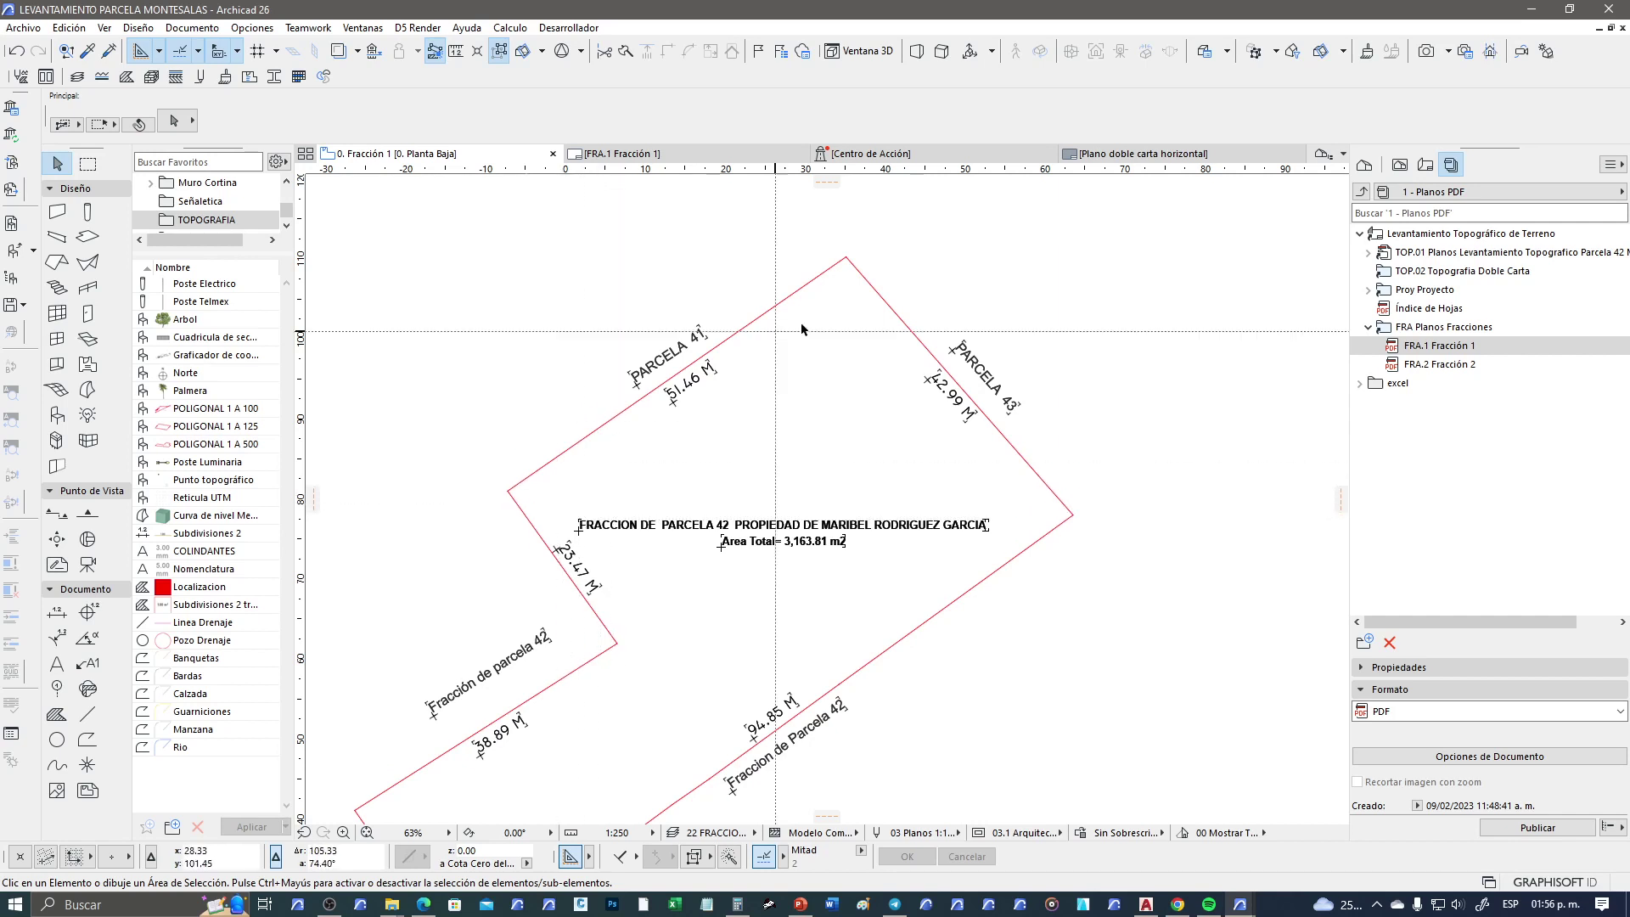
# Untick Regla in the ruler's context menu to hide the rulers, then zoom out
pyautogui.rightClick(540, 171)
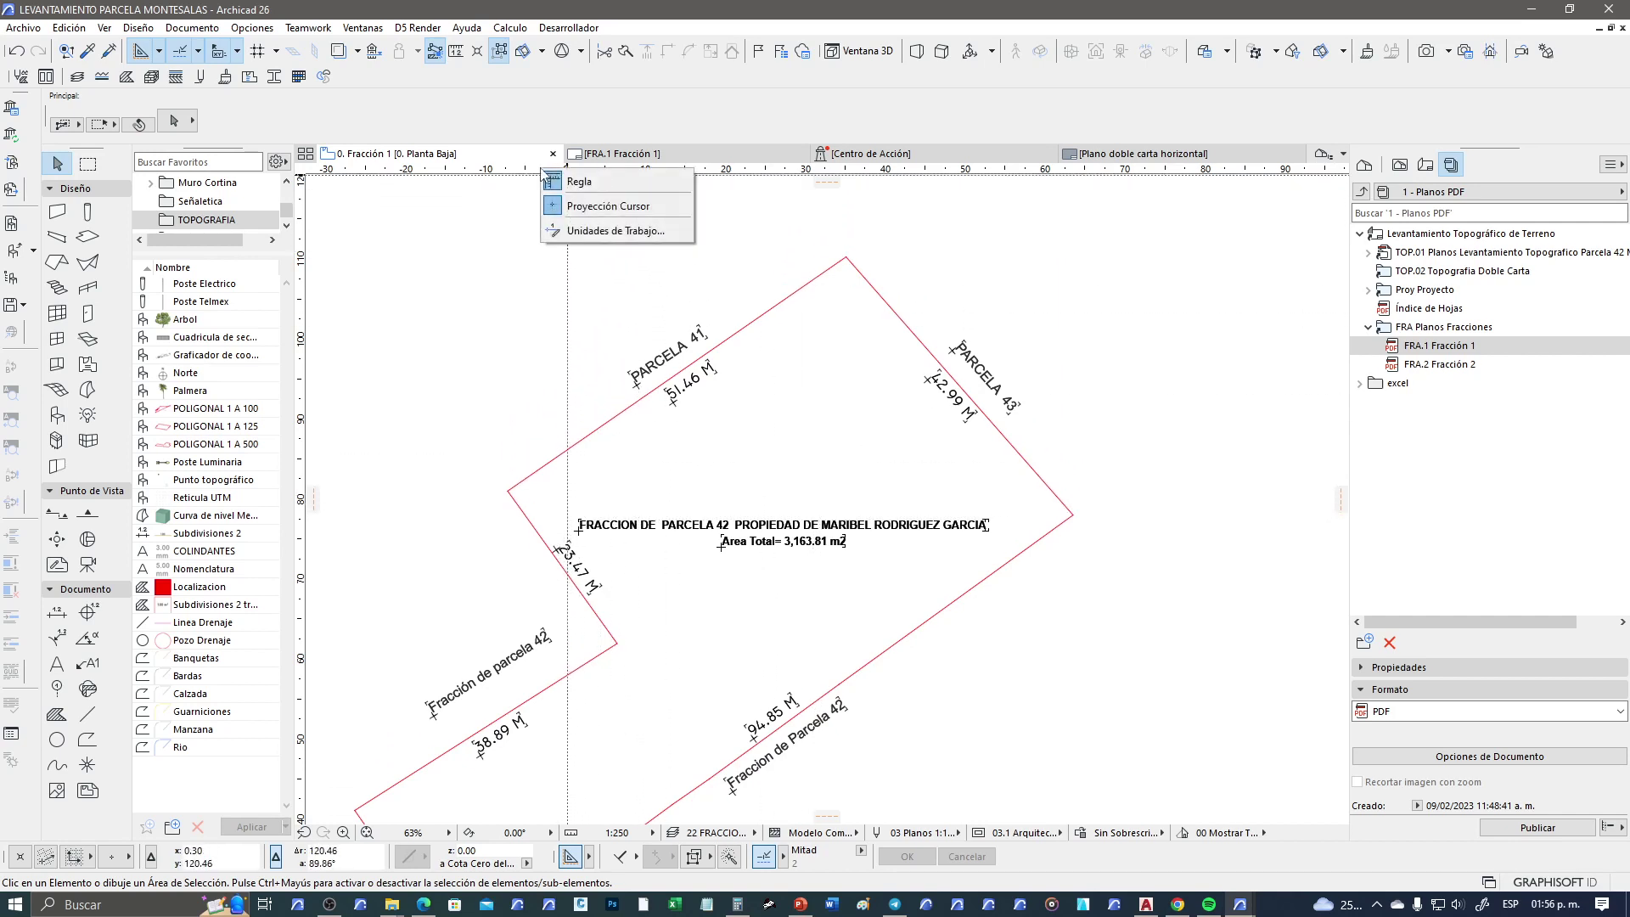
pyautogui.click(585, 184)
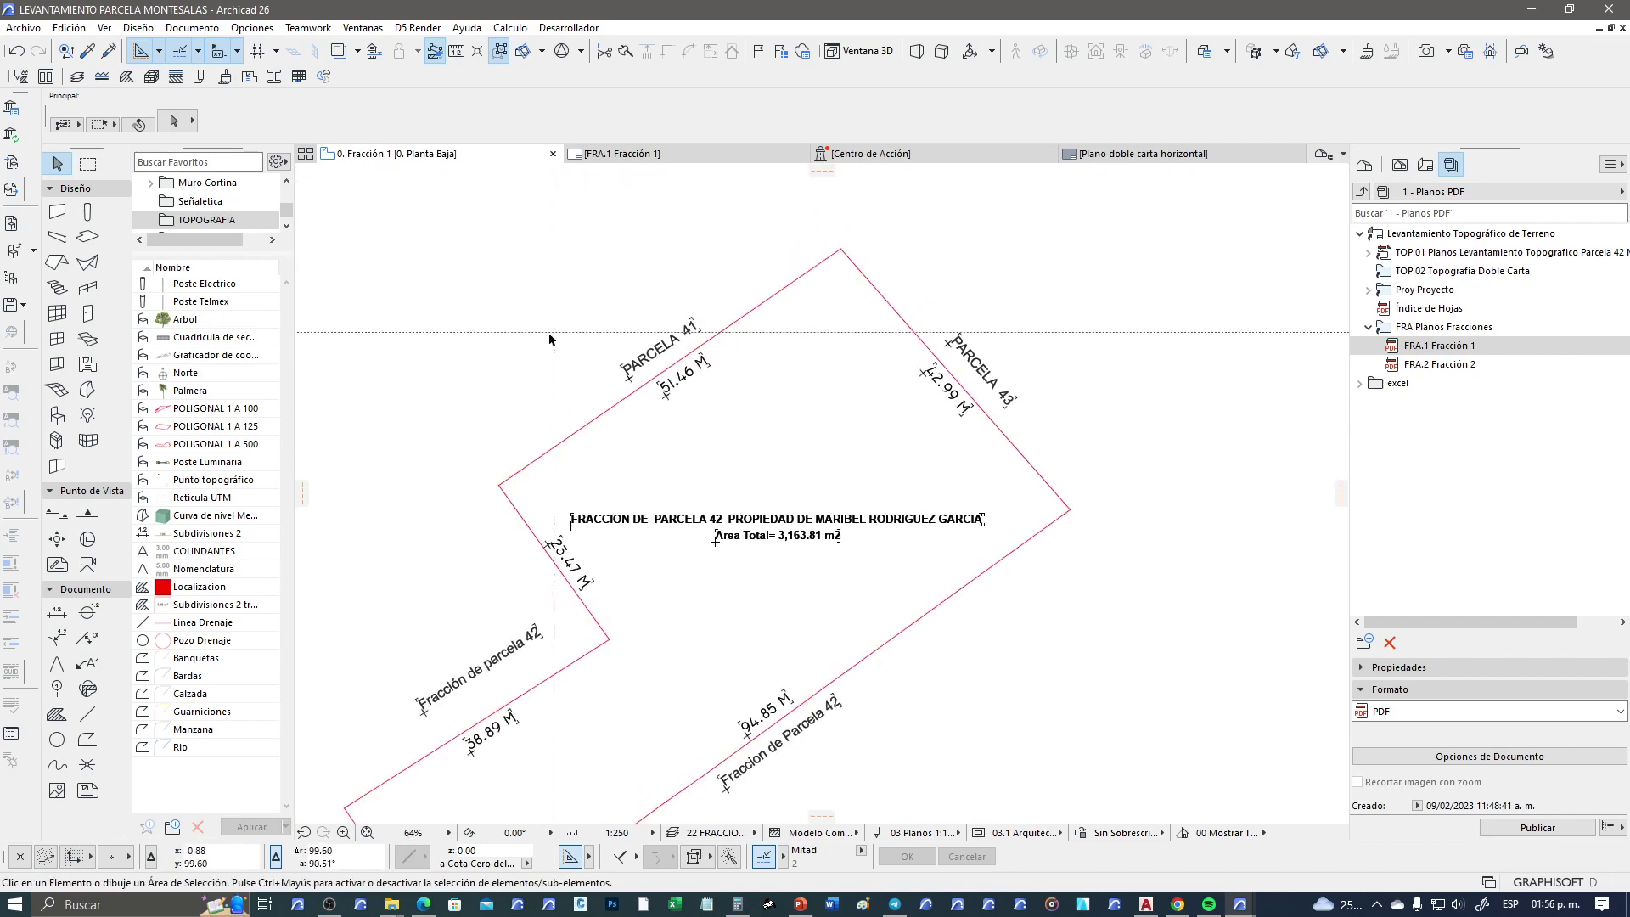
pyautogui.scroll(-3, 1023, 615)
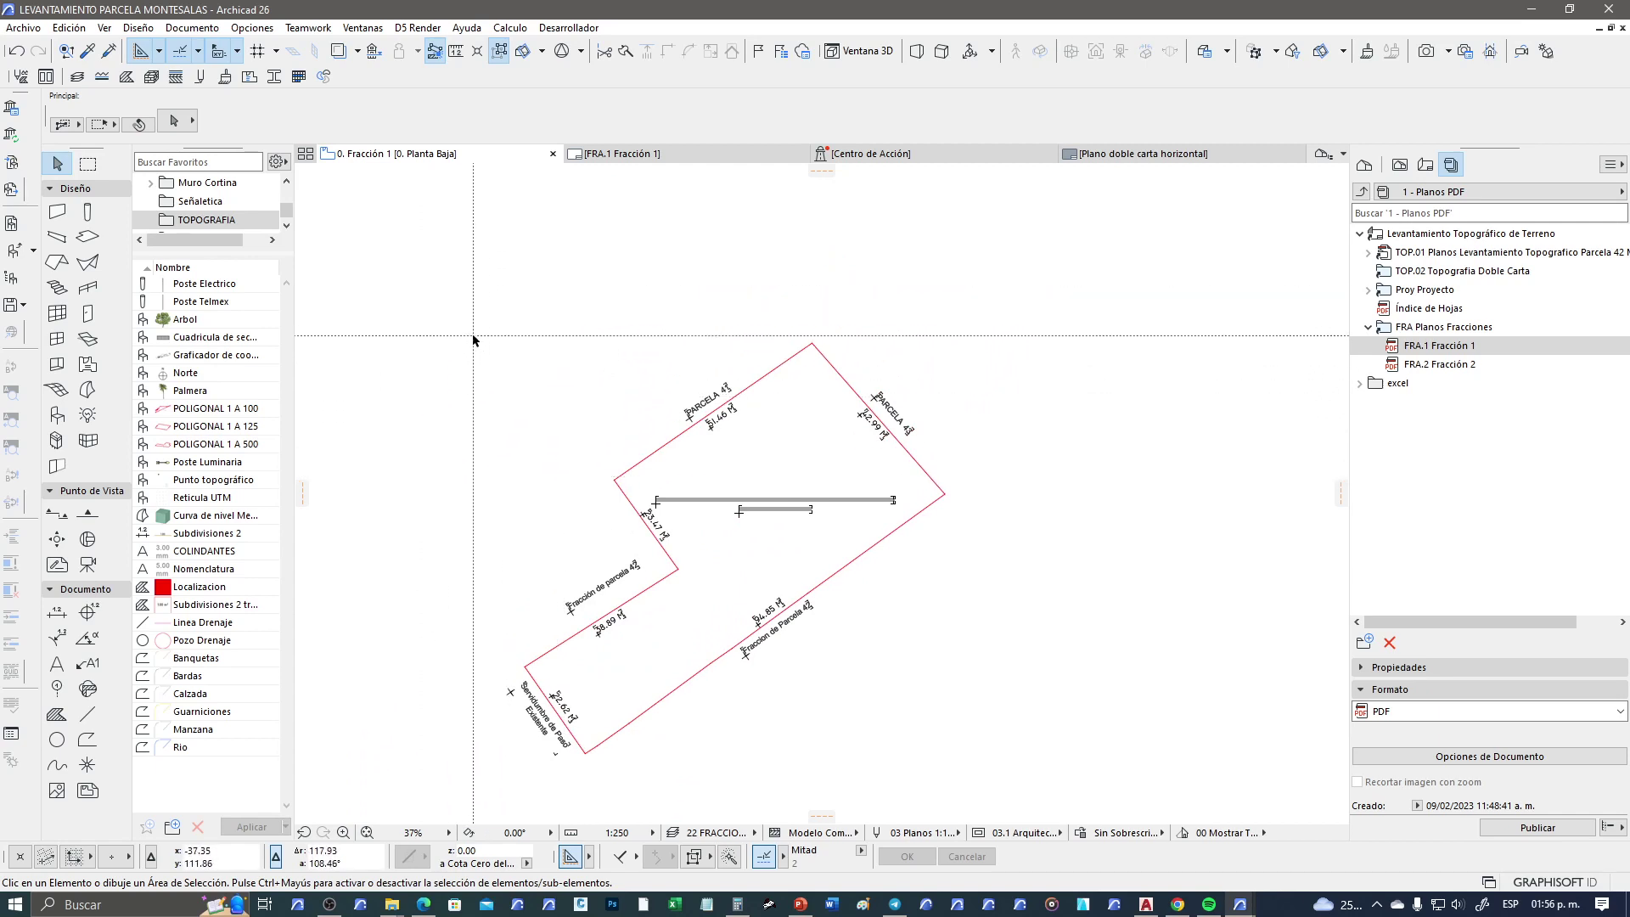
# Save the parcel 42 project, then create a new blank project via Archivo > Nuevo
pyautogui.click(24, 27)
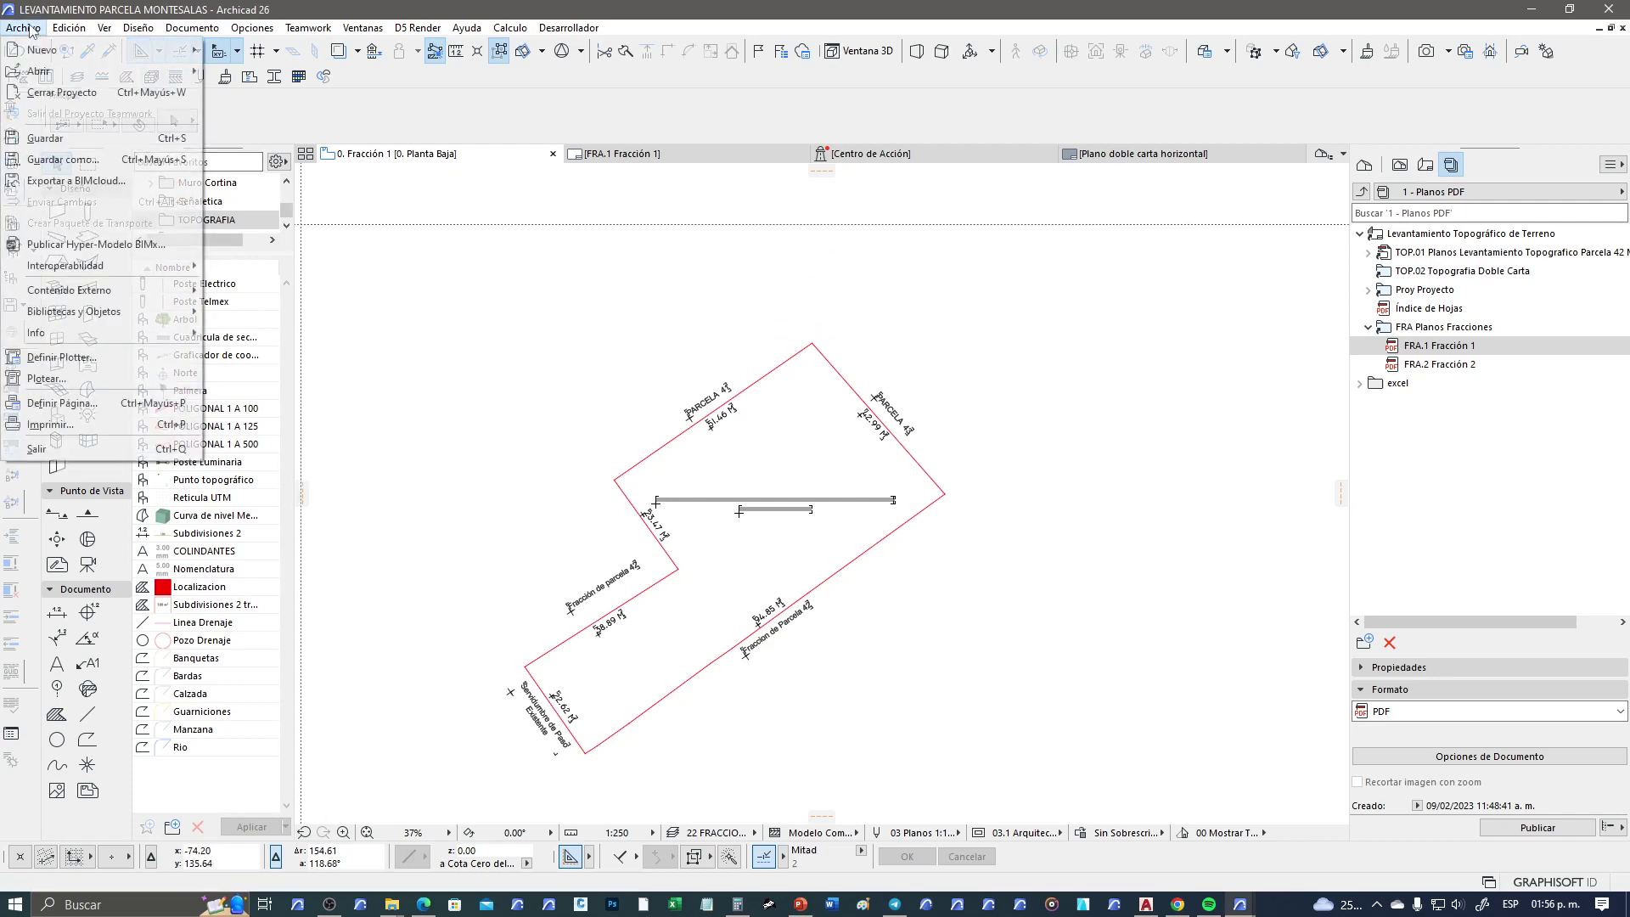
pyautogui.click(115, 141)
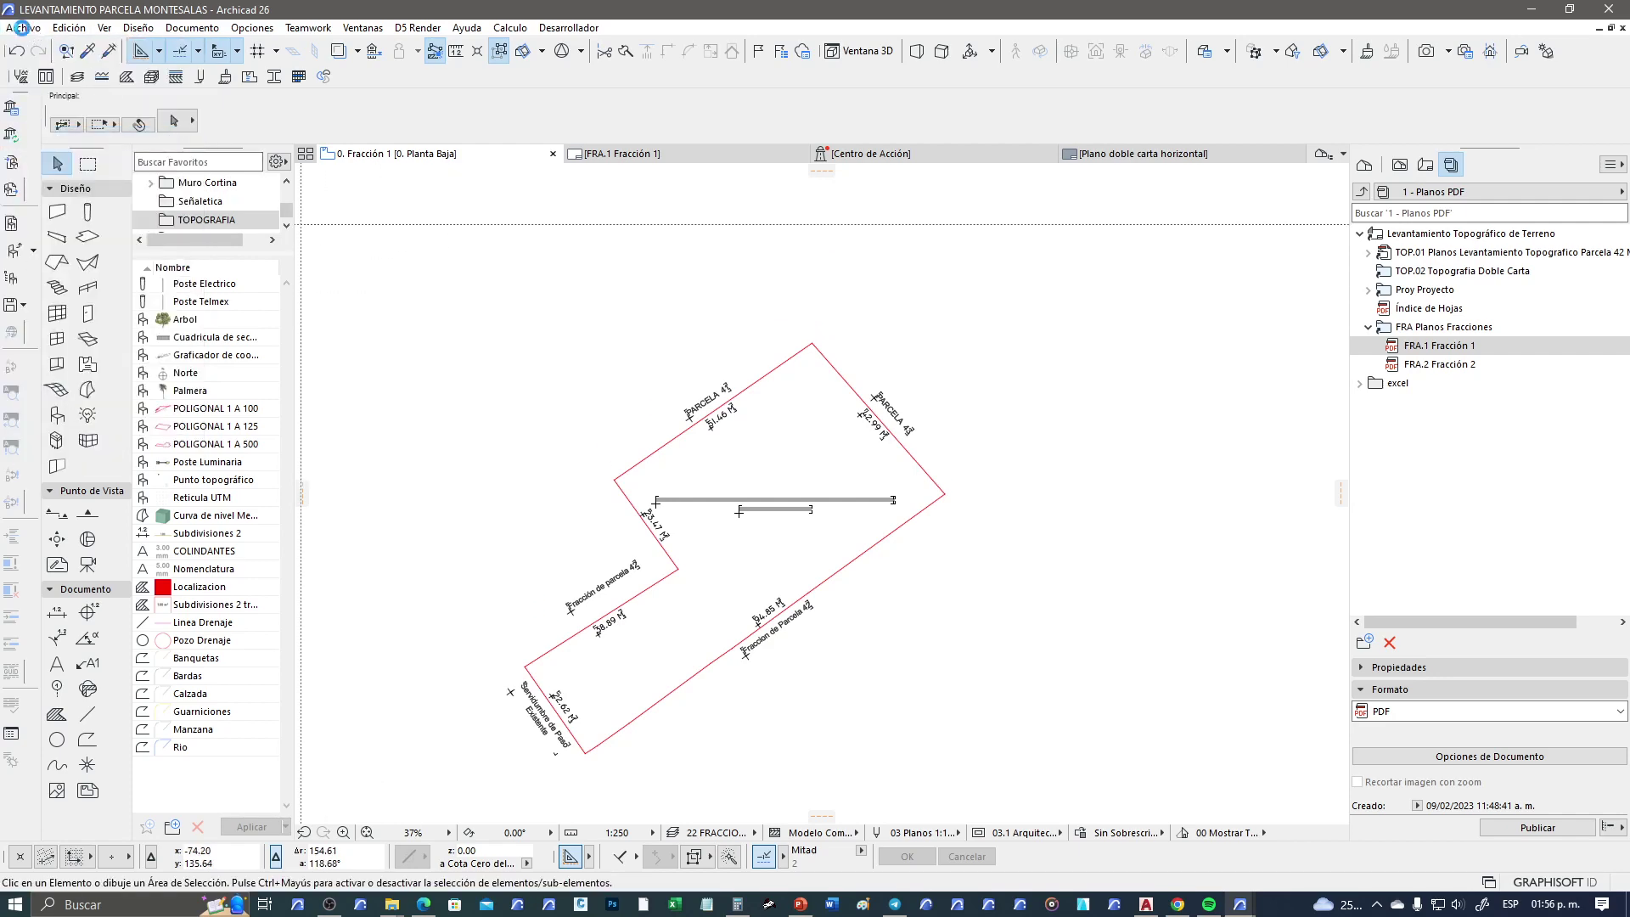
pyautogui.click(22, 28)
pyautogui.moveTo(42, 48)
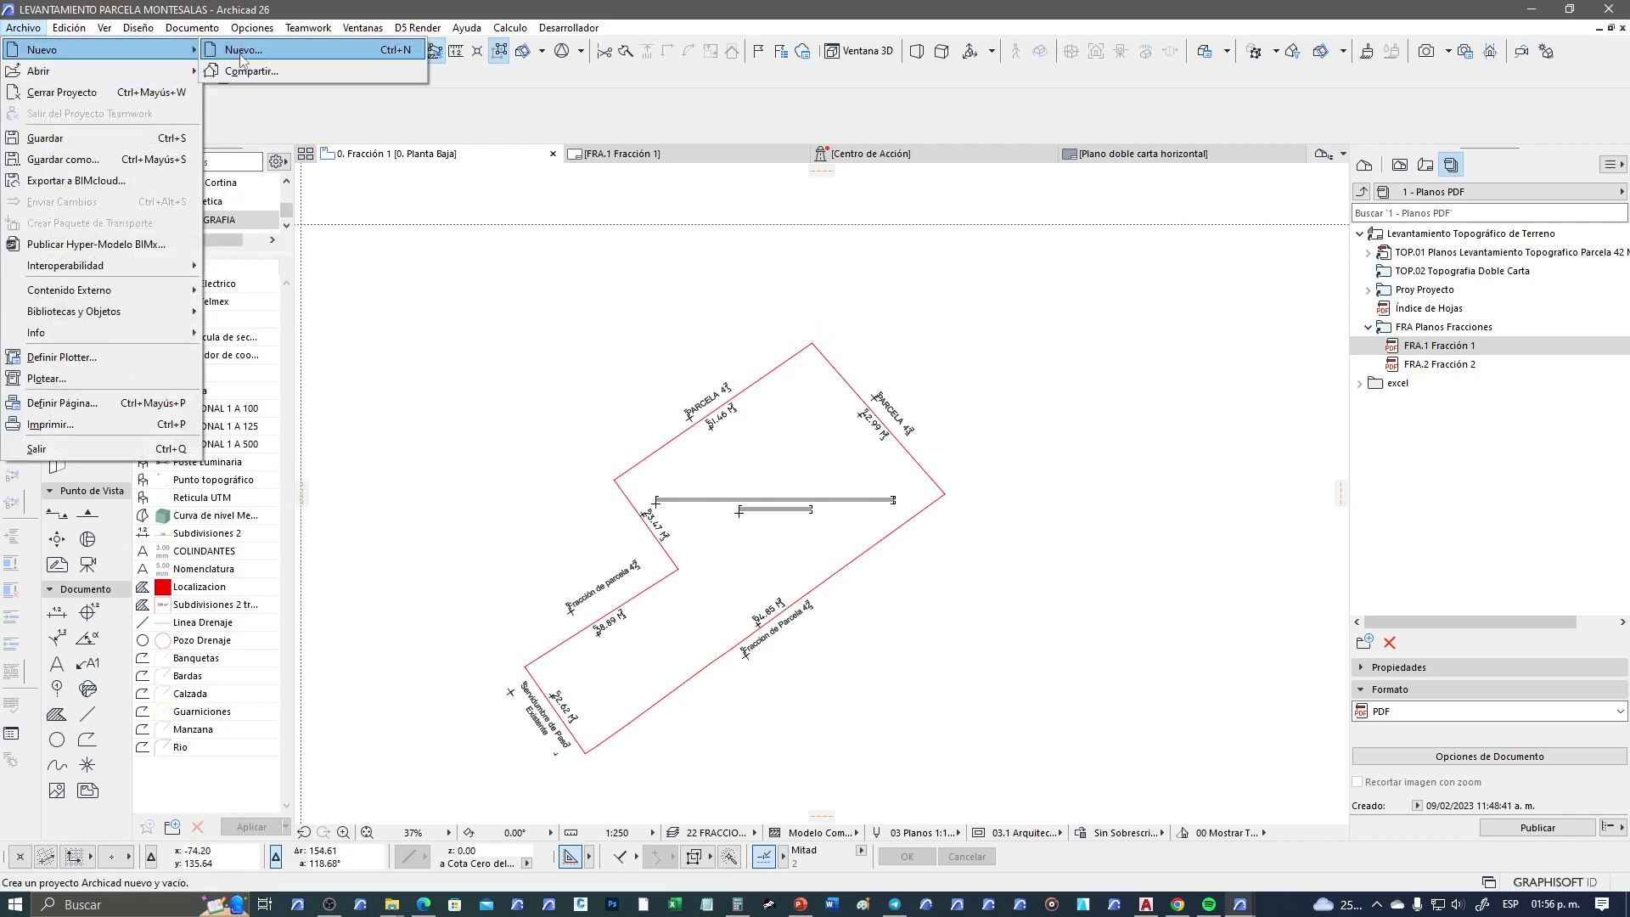
pyautogui.click(243, 56)
pyautogui.click(917, 471)
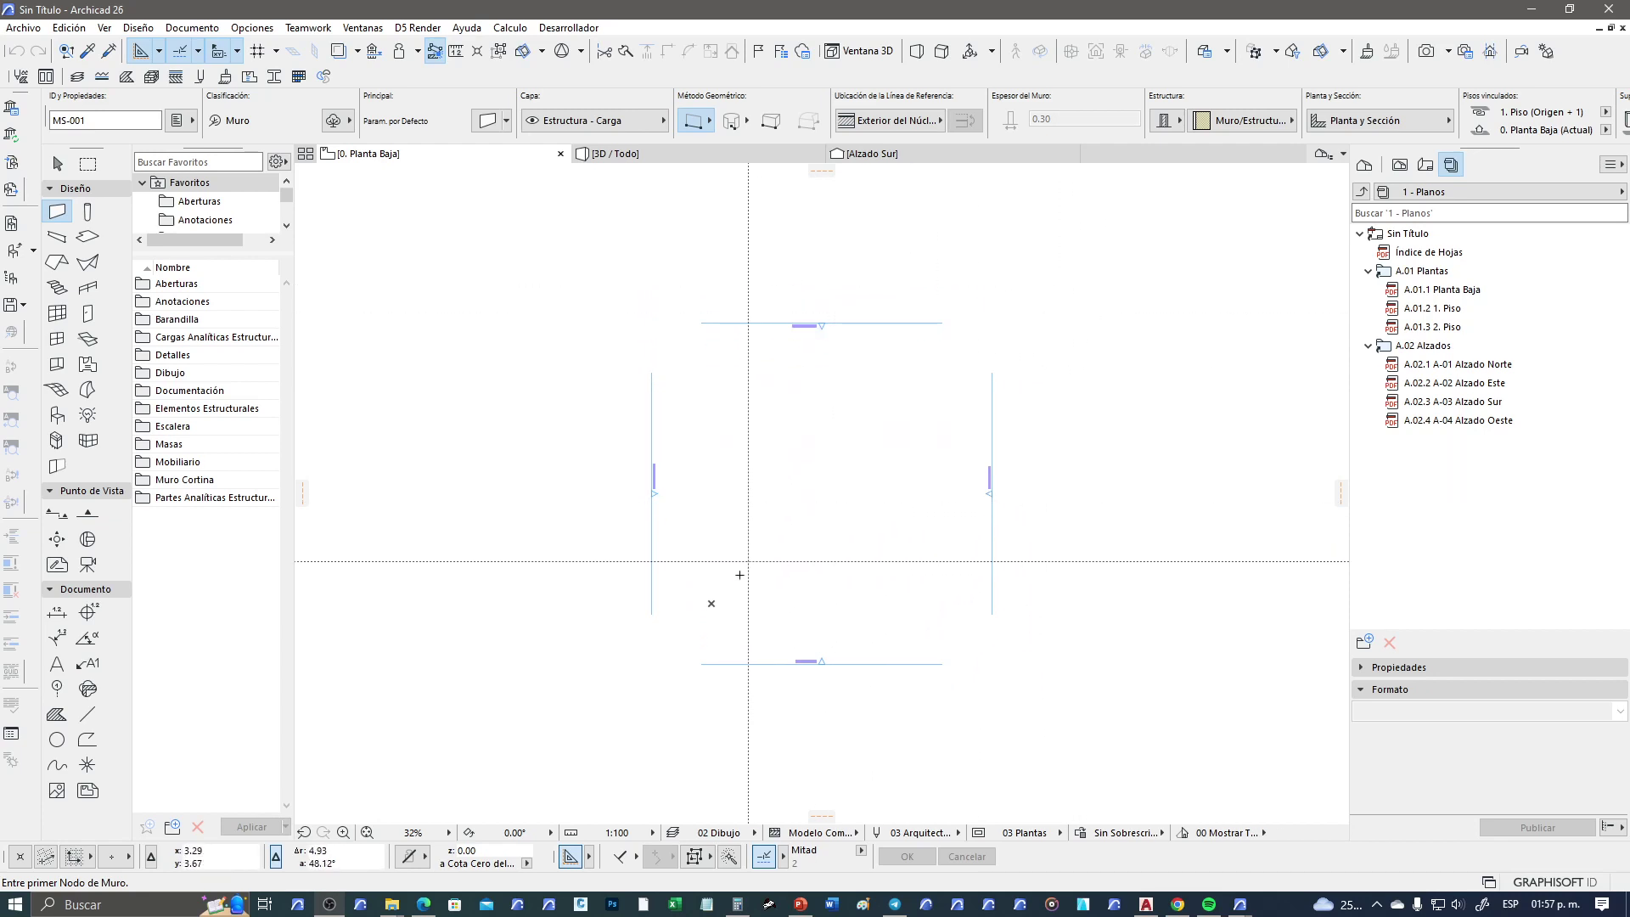
pyautogui.scroll(3, 749, 493)
pyautogui.scroll(3, 781, 475)
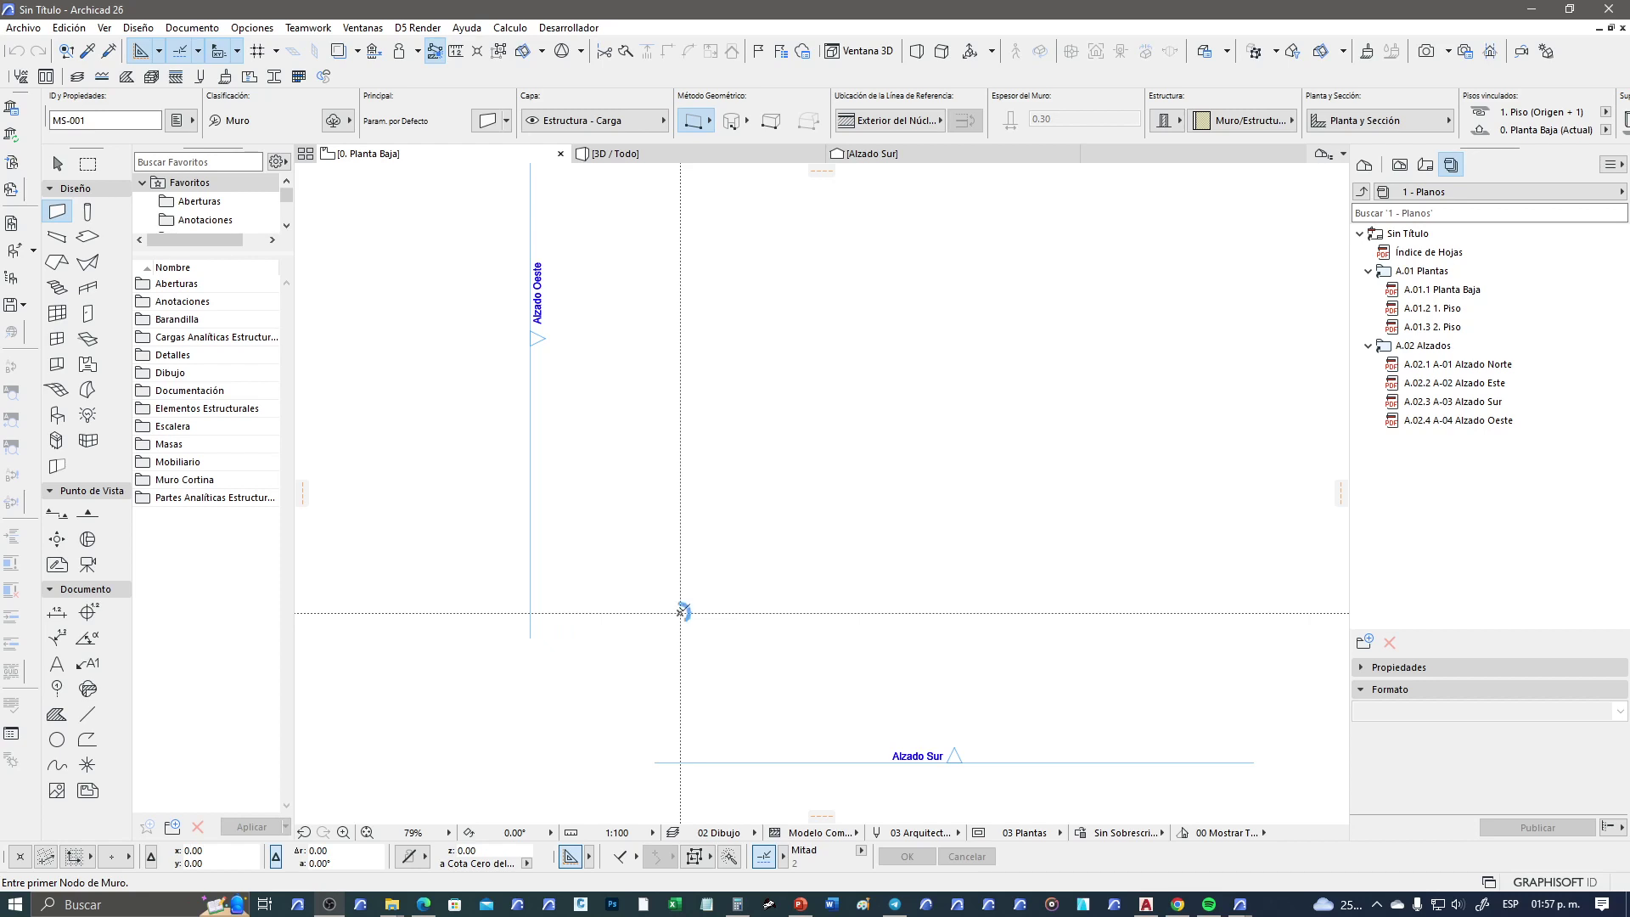
pyautogui.scroll(-1, 675, 611)
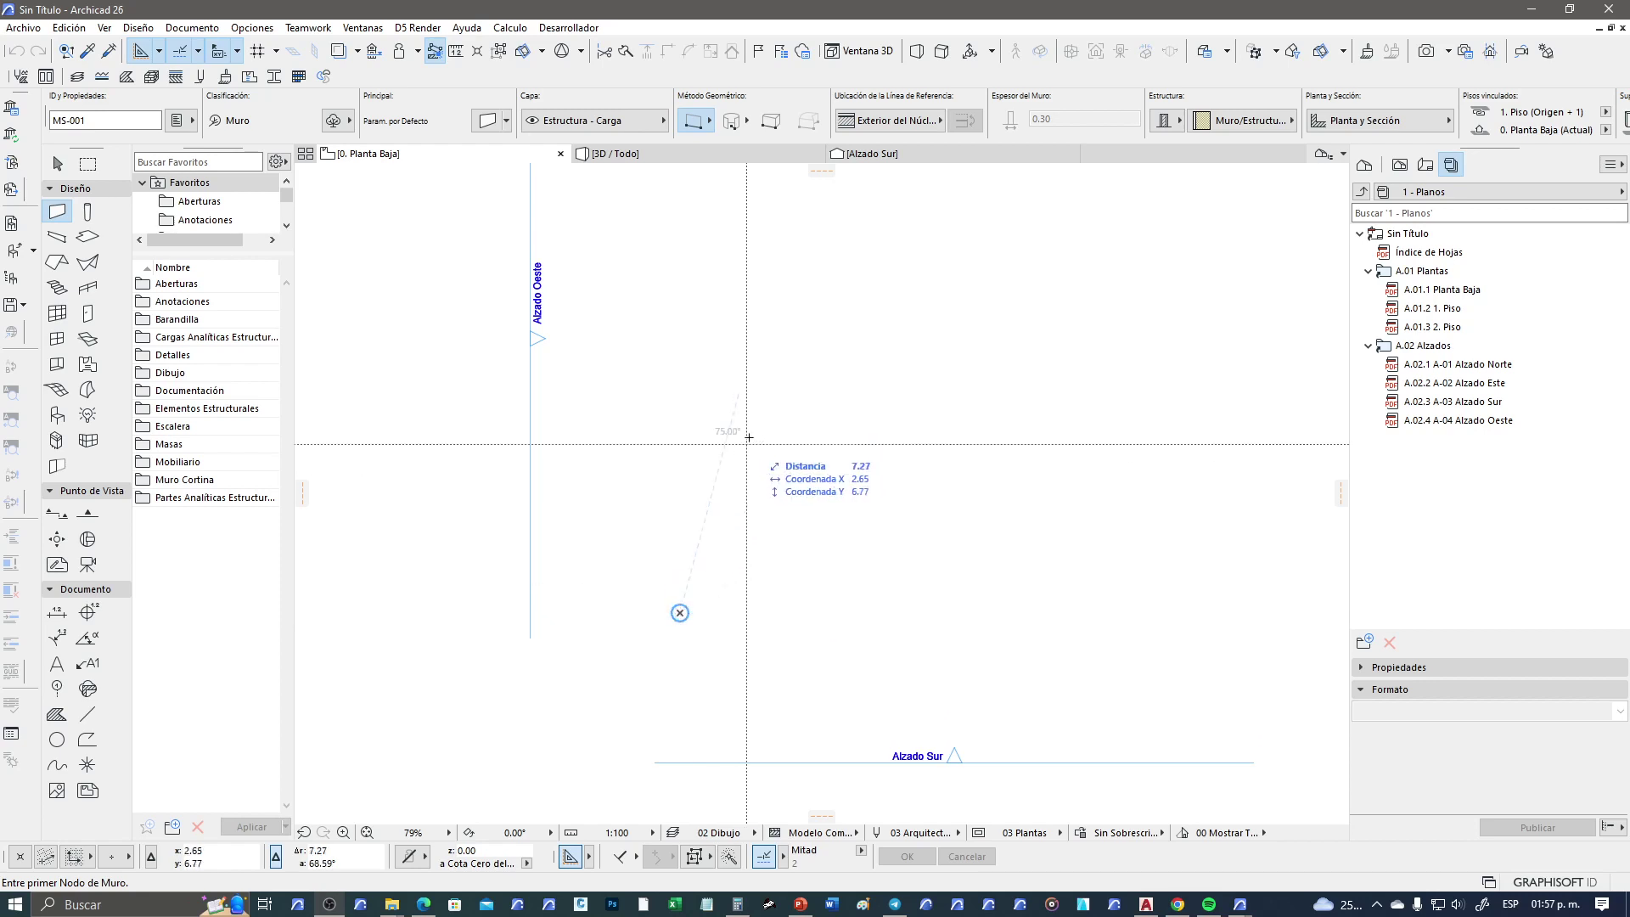
pyautogui.scroll(-1, 747, 501)
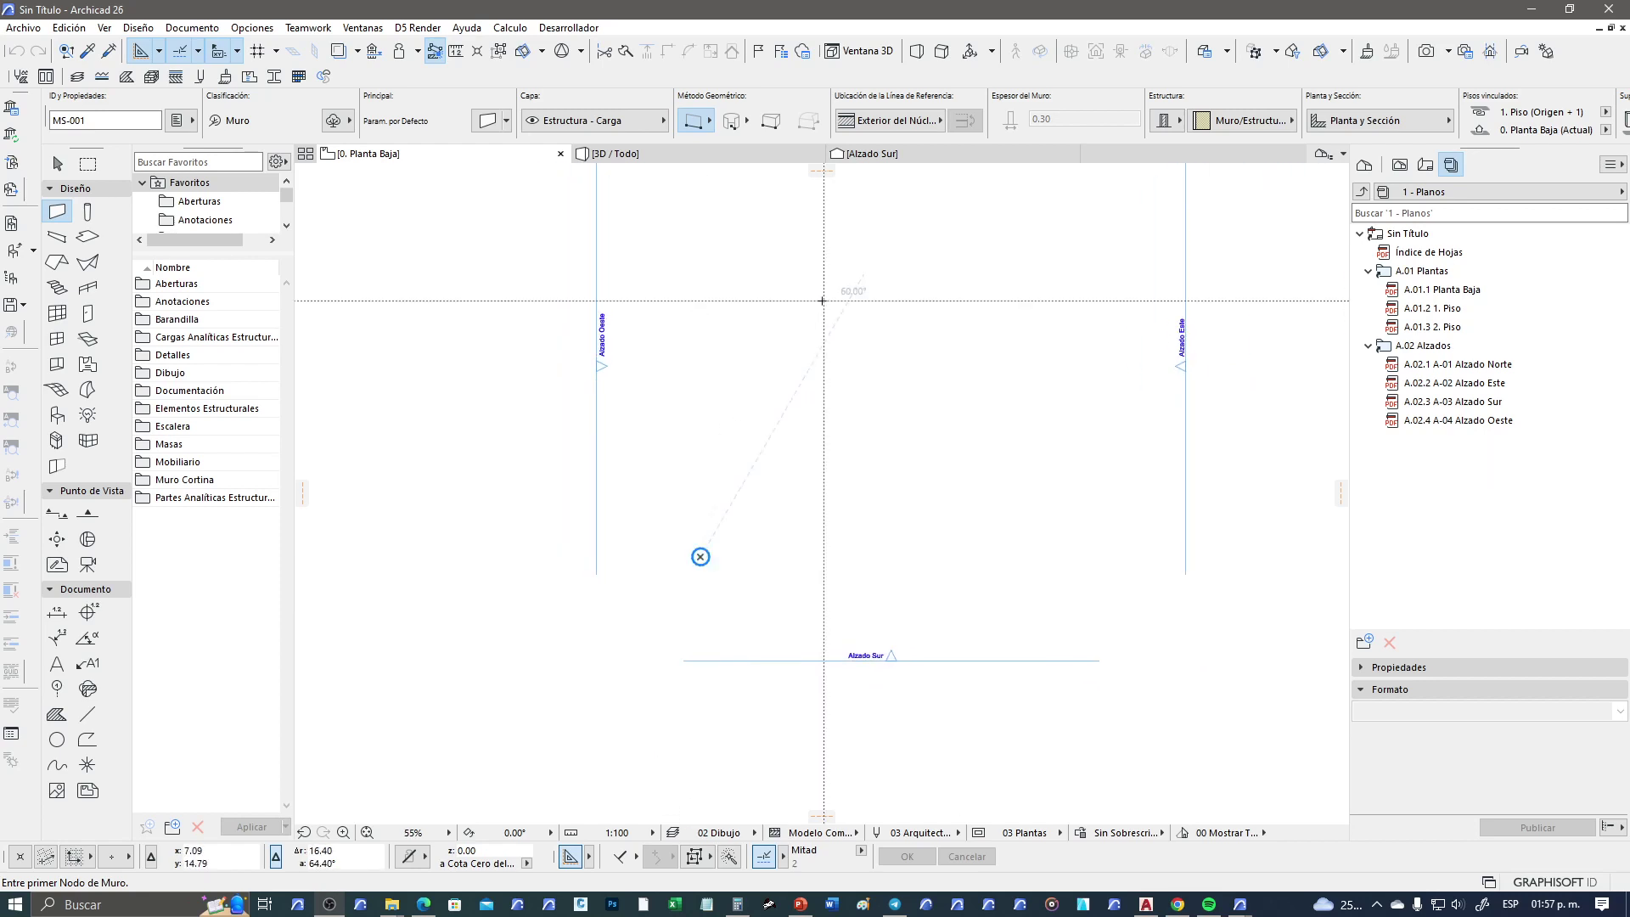
pyautogui.moveTo(699, 553); pyautogui.dragTo(749, 461, button='middle')
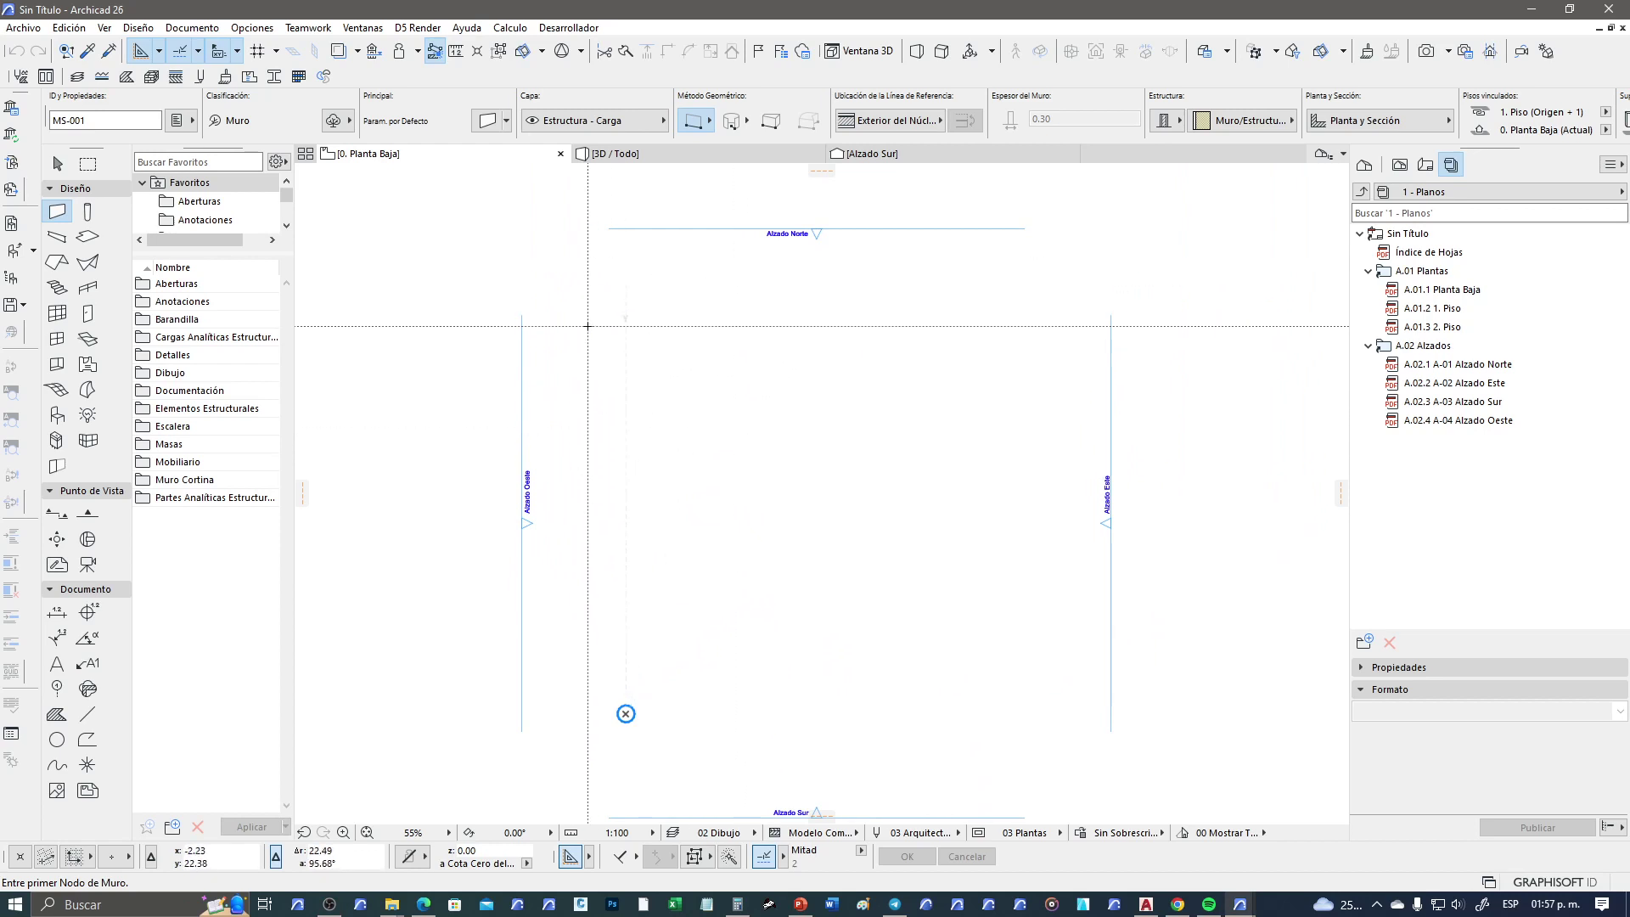